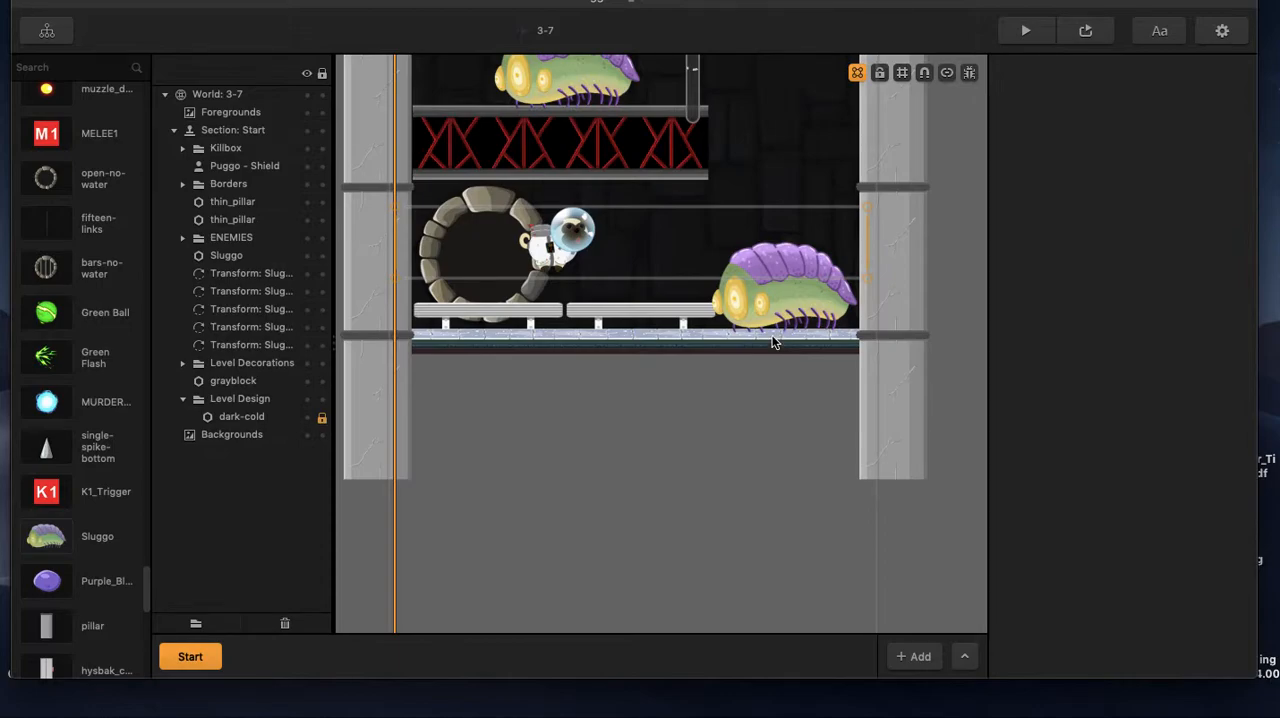
Examine the placed Sluggo's properties and the Sluggo asset's Advanced Move animation, event and timeout settings.
scroll(763, 367, "up", 2)
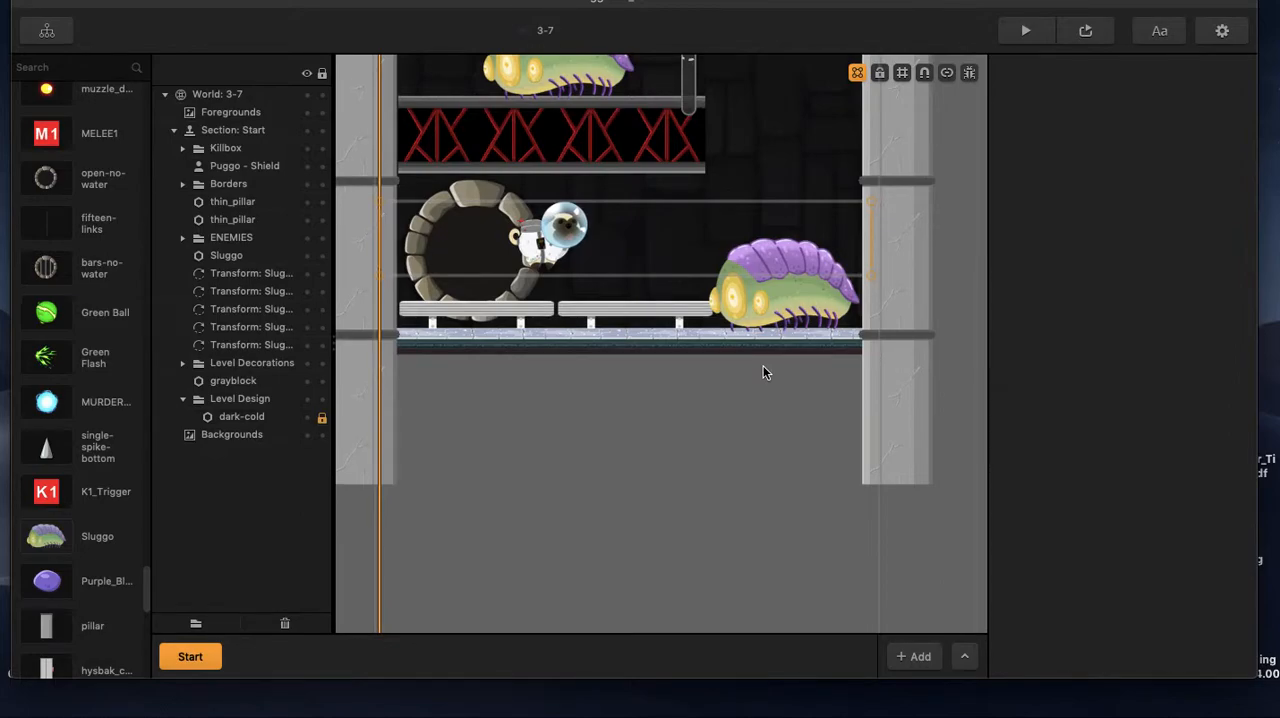
left_click(784, 304)
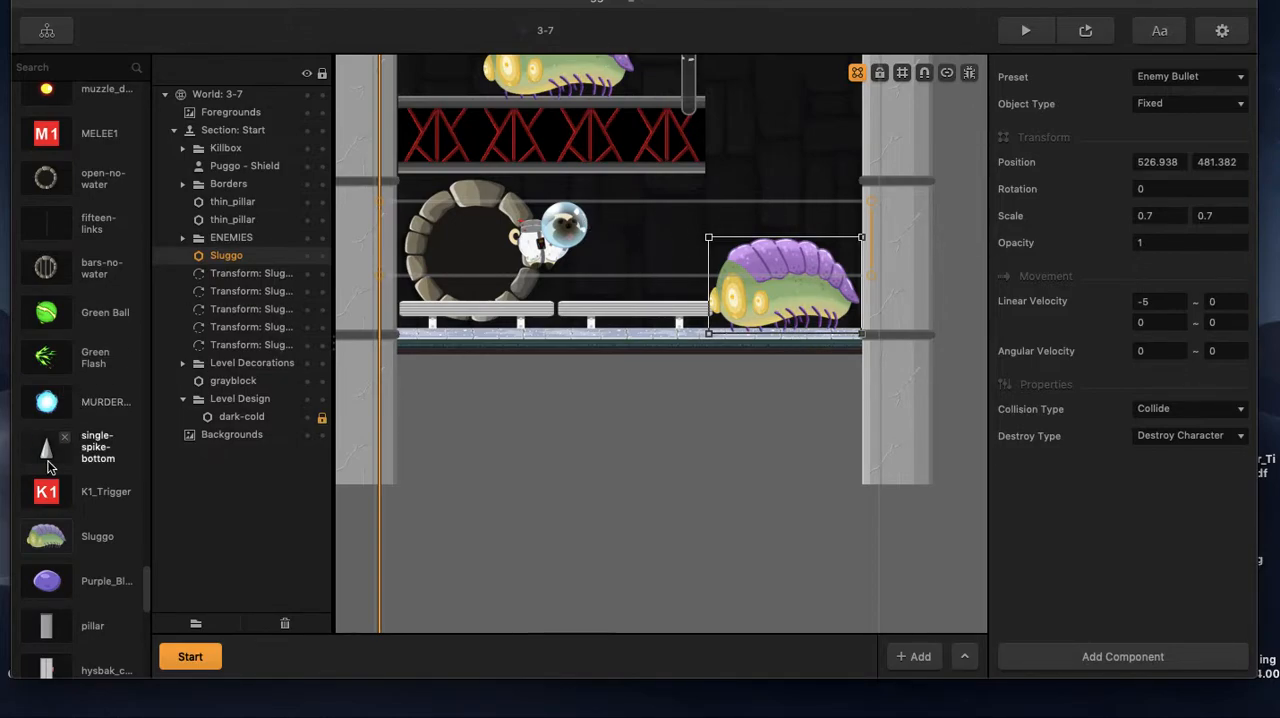
left_click(46, 536)
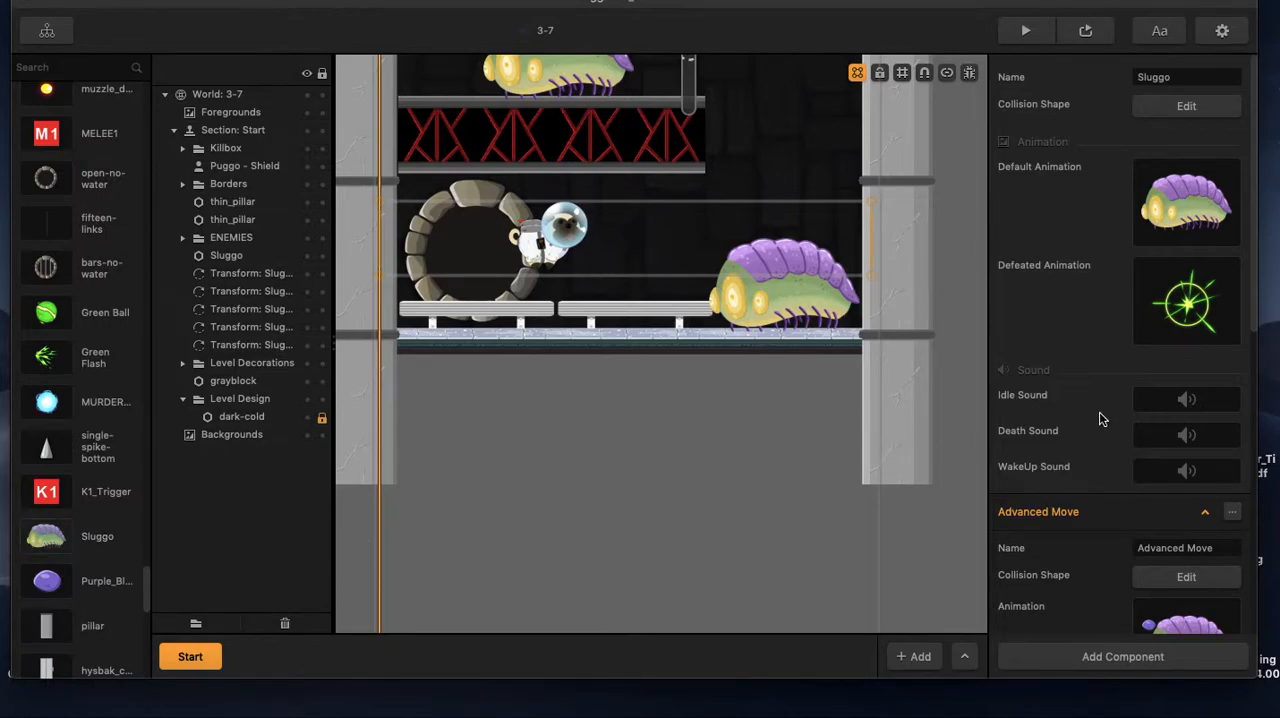
scroll(1100, 418, "down", 5)
mouse_move(1186, 345)
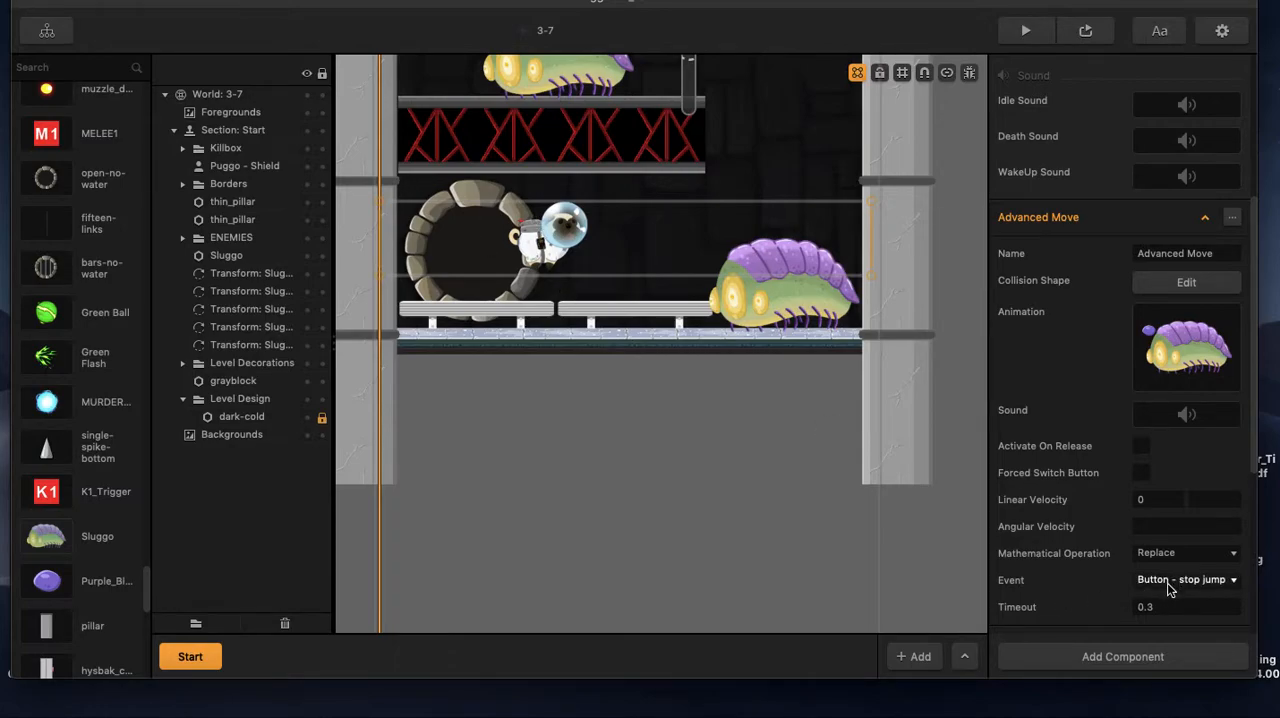
mouse_move(1160, 362)
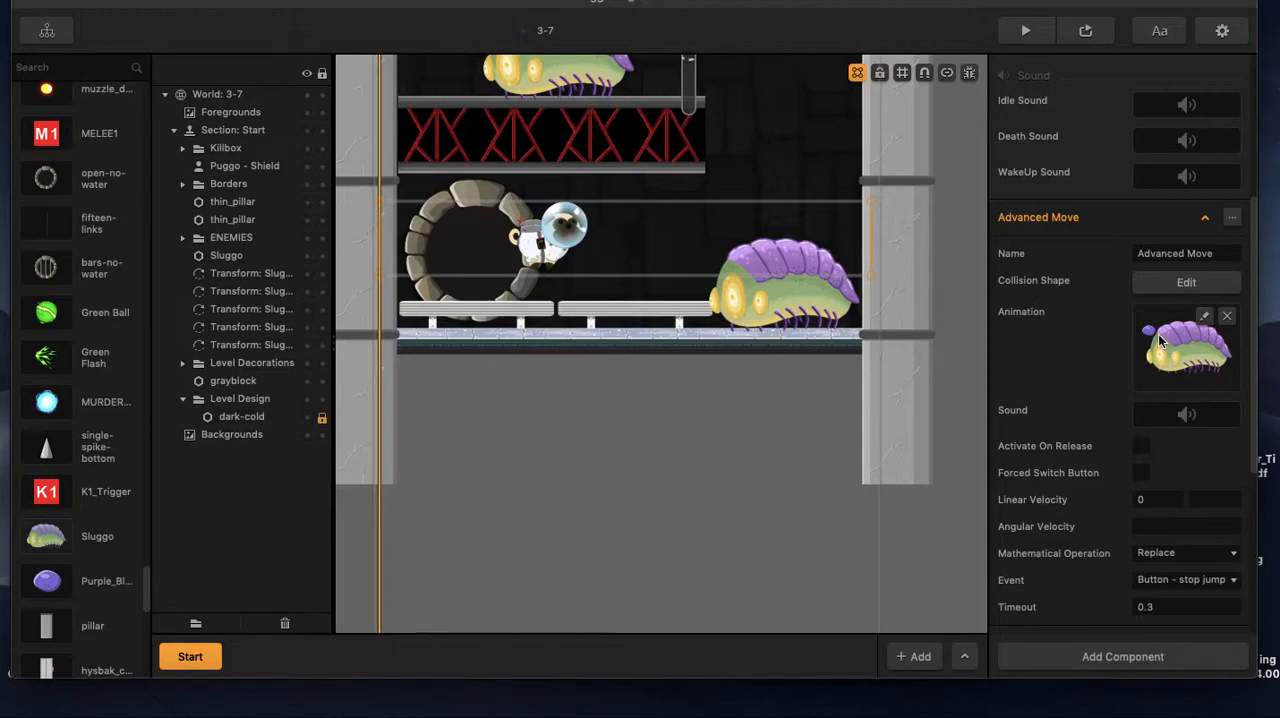
Preview the level, play-test moving, jumping and shooting around the Sluggo enemies, and close the preview.
left_click(1086, 33)
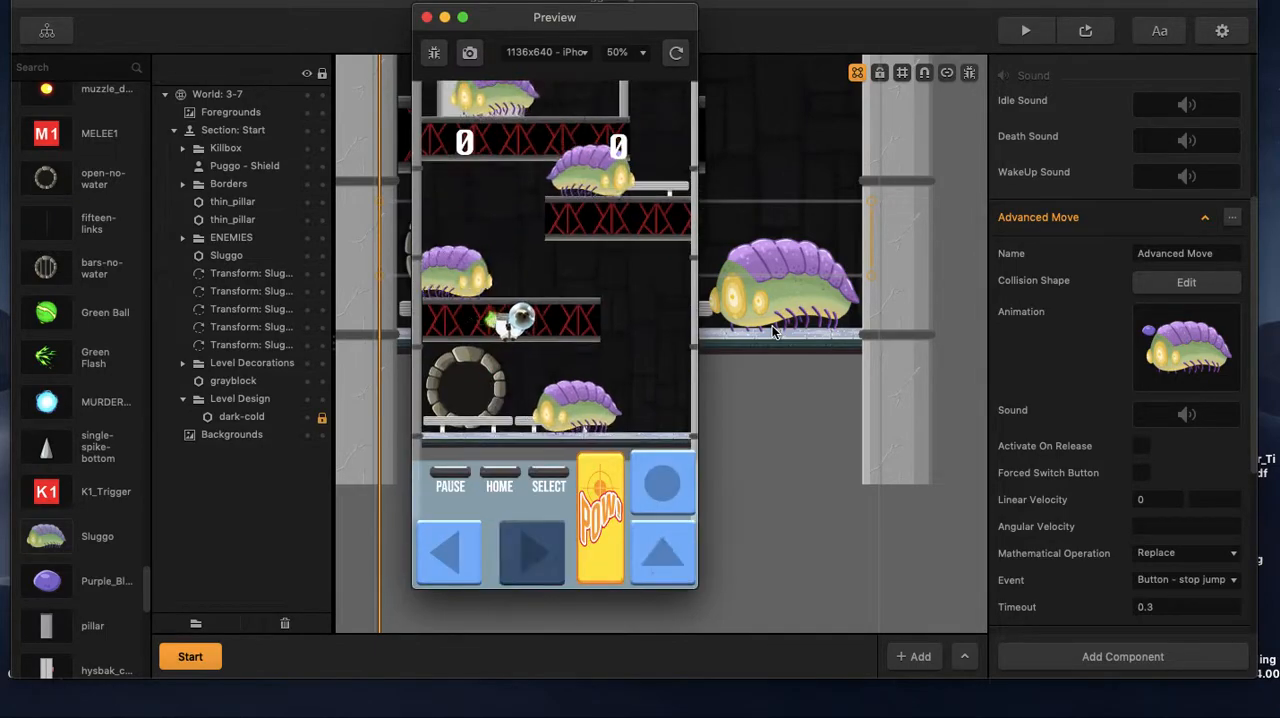
key("Left")
key("space")
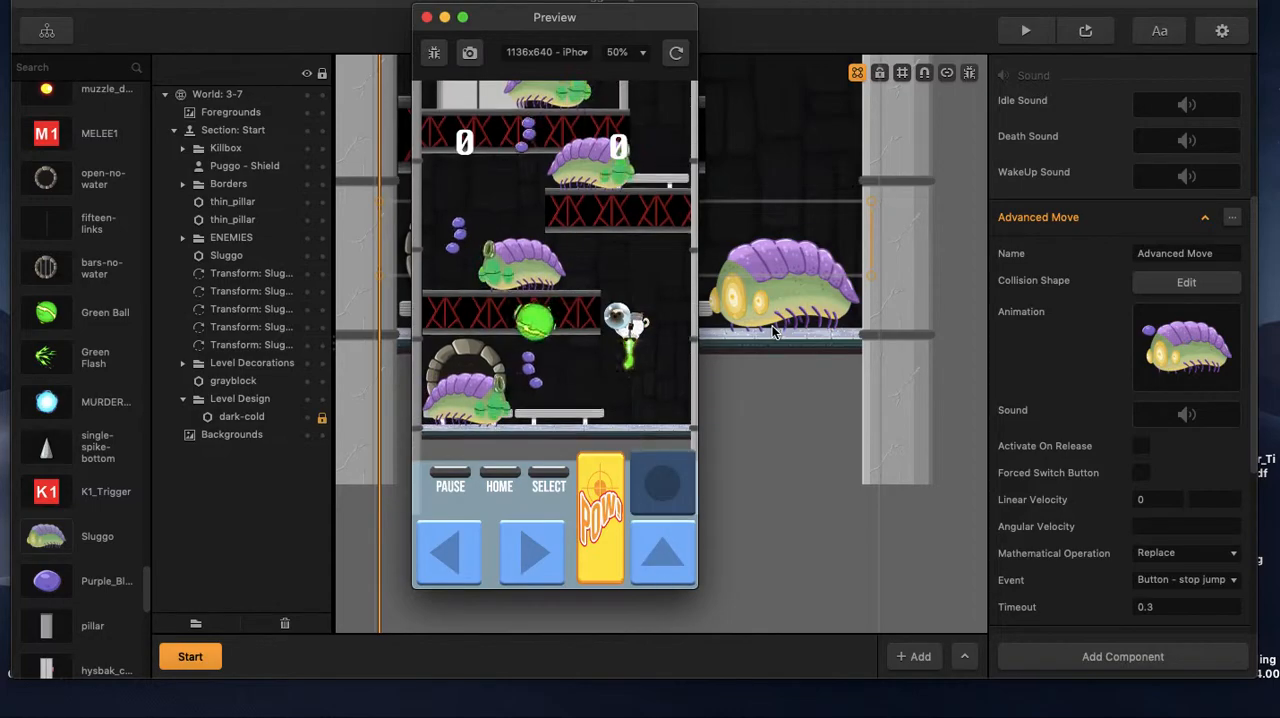
key("space")
key("space")
key("Left")
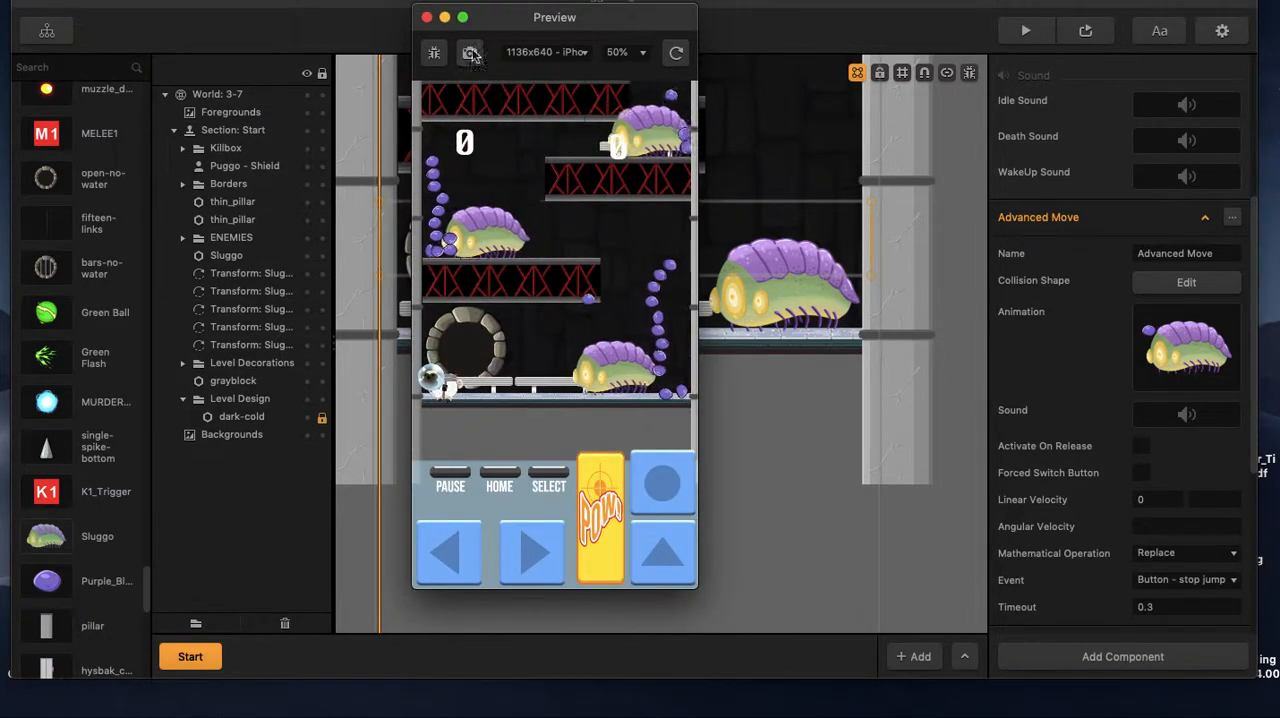
left_click(426, 17)
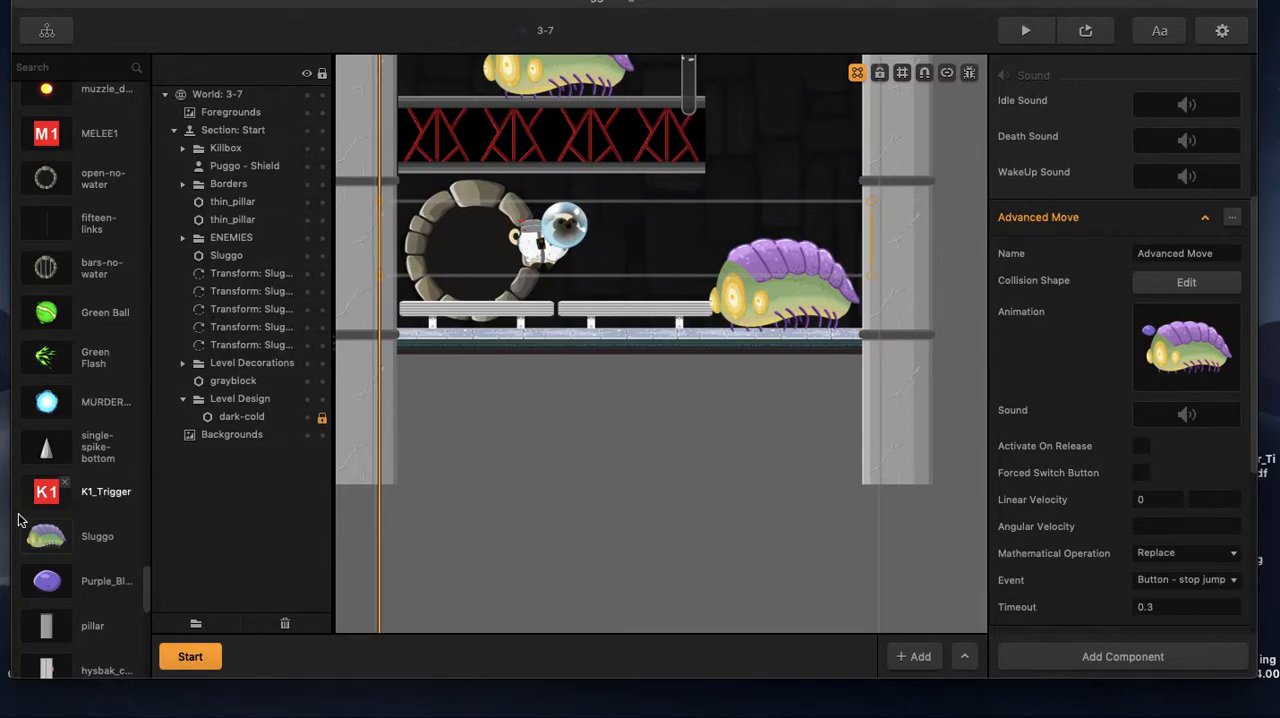
Review the K1_Trigger asset's settings and place one on the lower floor between the player and Sluggo, at about 304, 468.
left_click(52, 503)
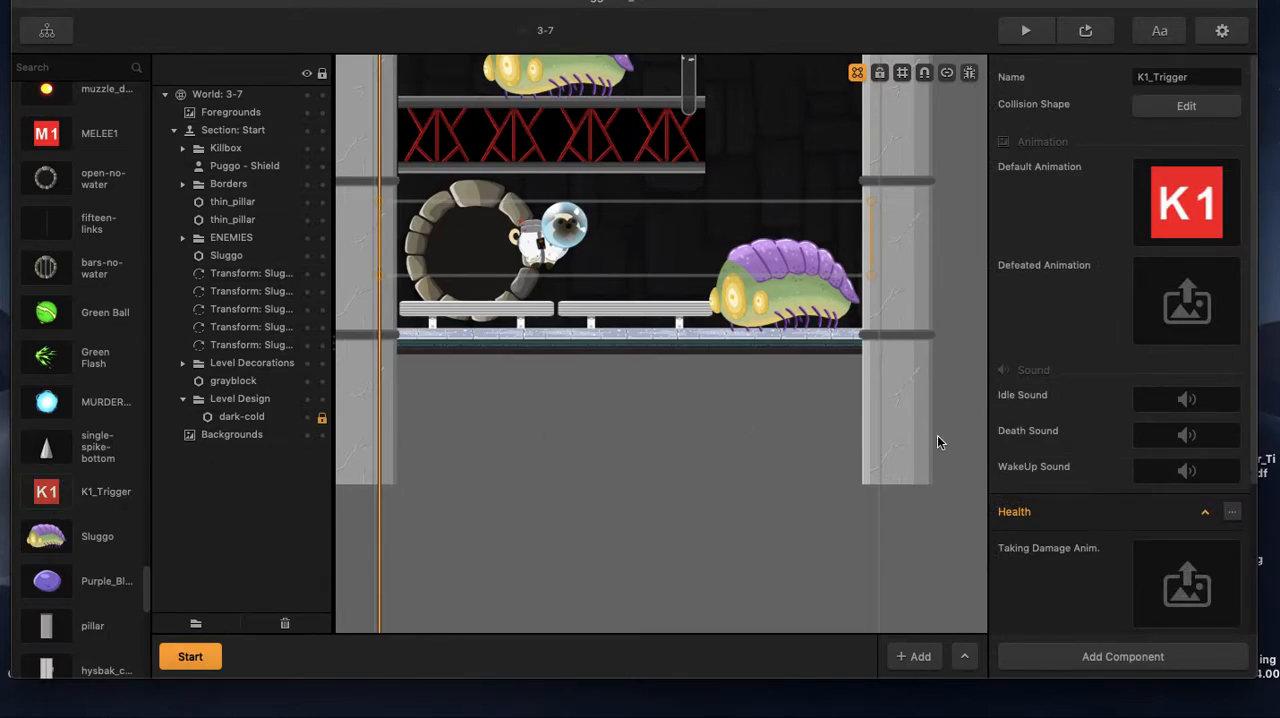
mouse_move(1205, 205)
scroll(1135, 258, "down", 3)
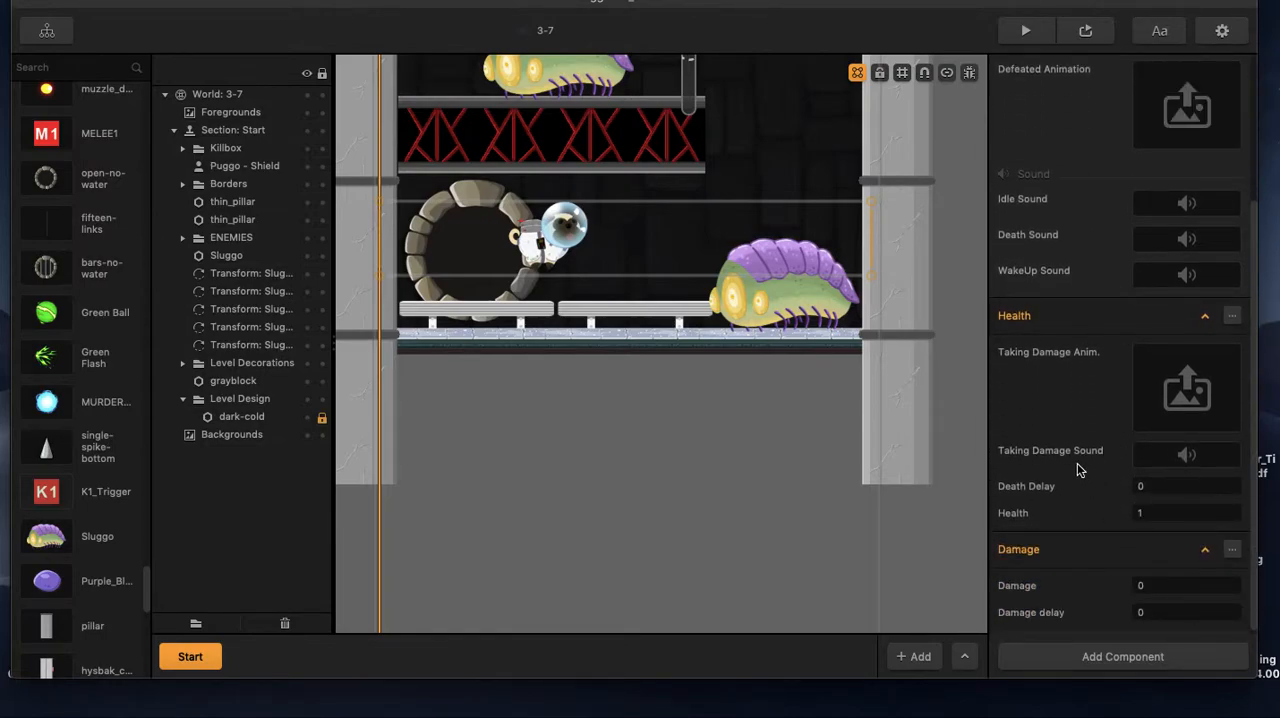
scroll(1080, 469, "down", 1)
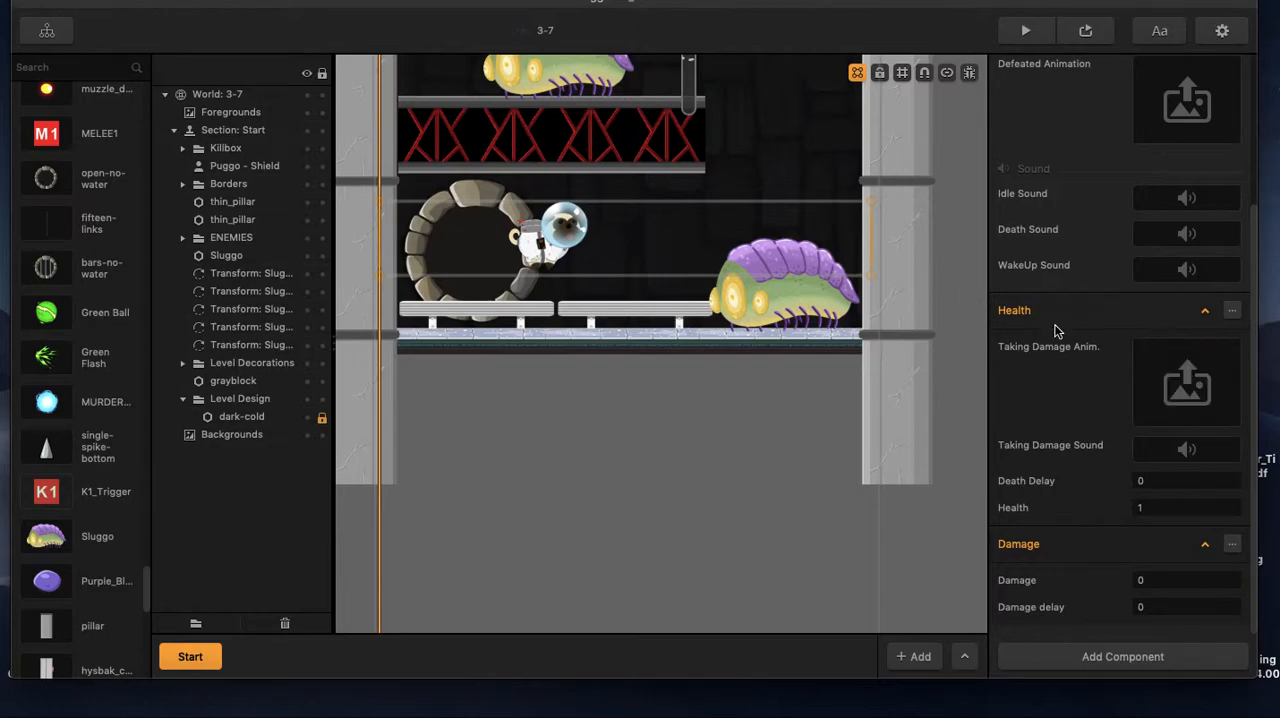
left_click_drag(46, 491, 614, 298)
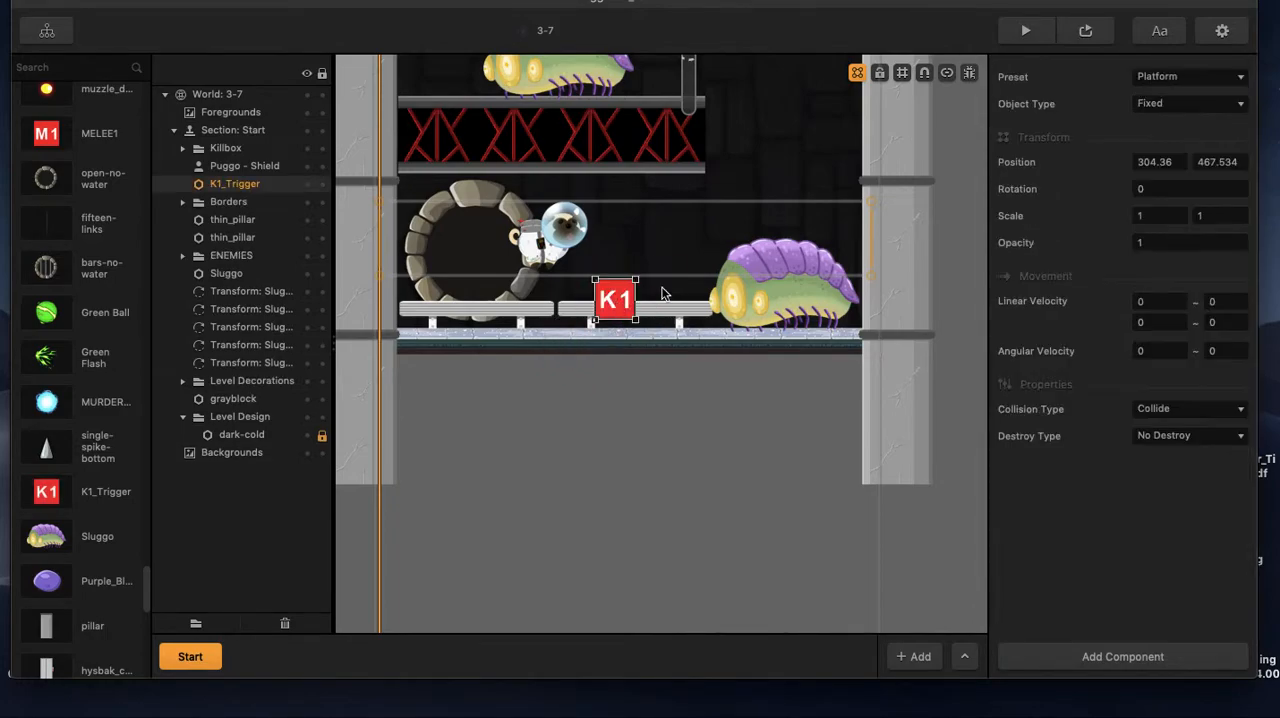
left_click(658, 240)
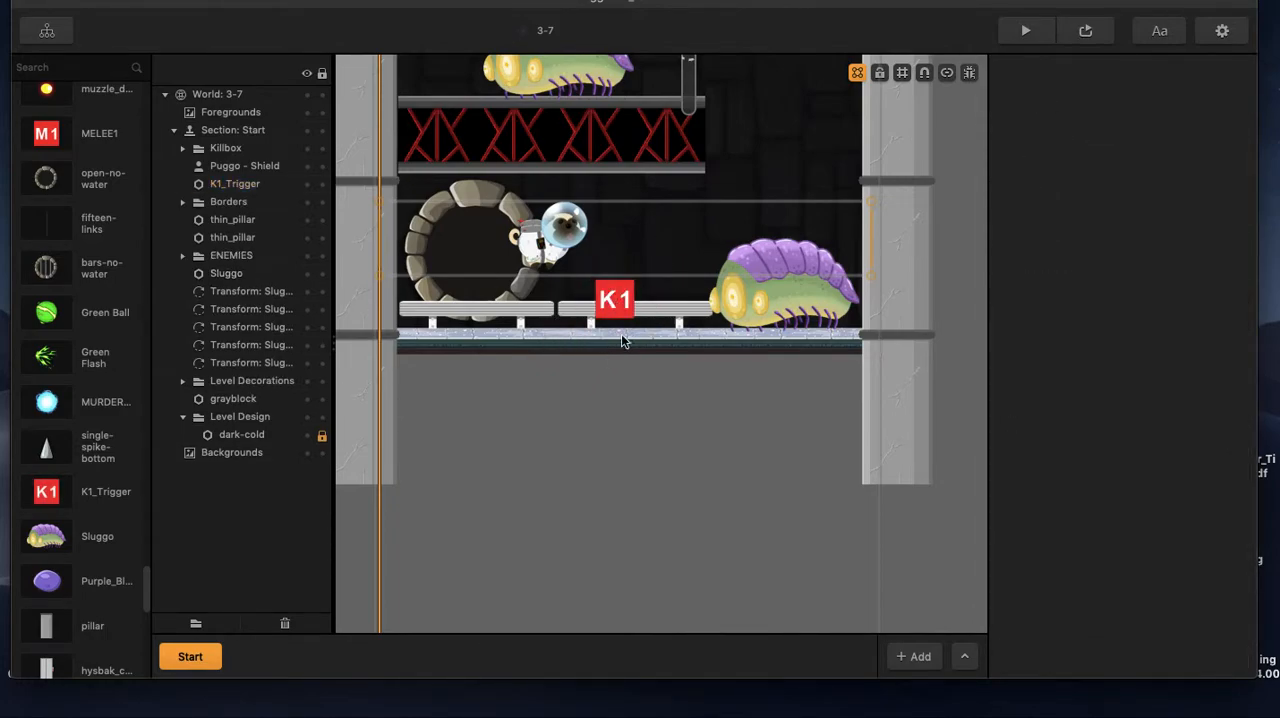
Set the Sluggo asset's Advanced Move event to Collision, with K1_Trigger as the affected asset.
left_click(40, 545)
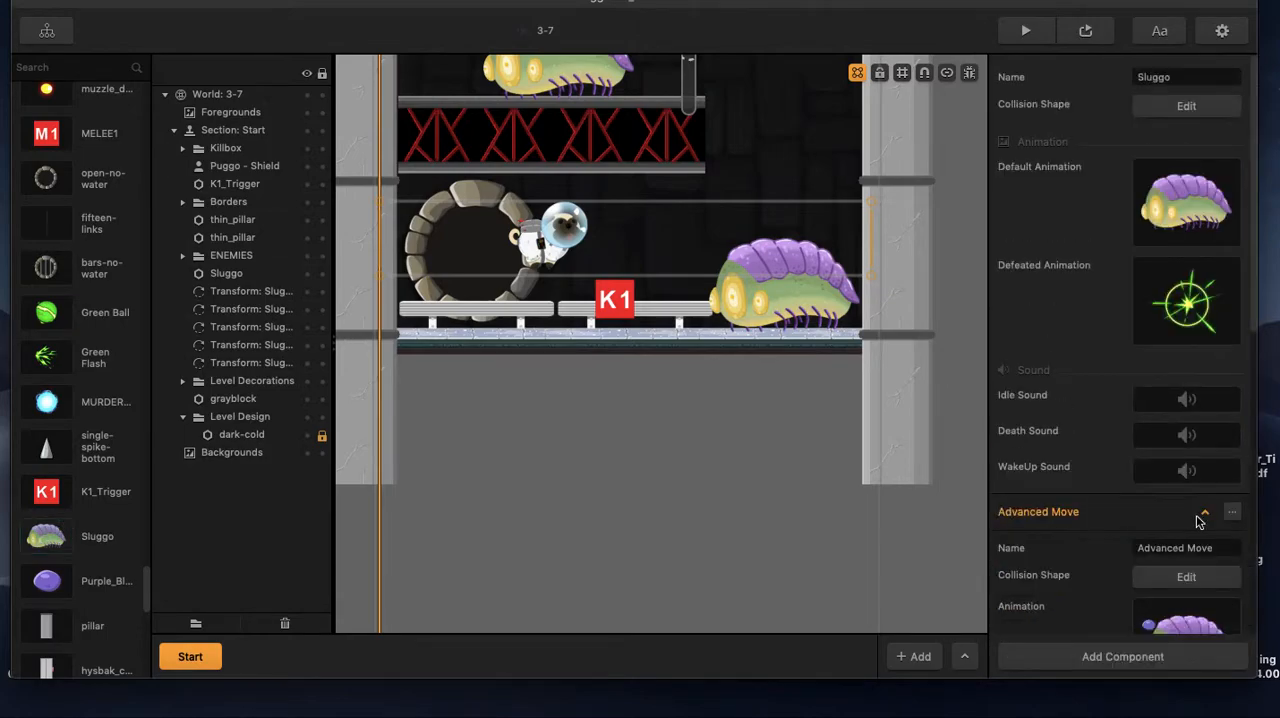
scroll(1113, 392, "down", 5)
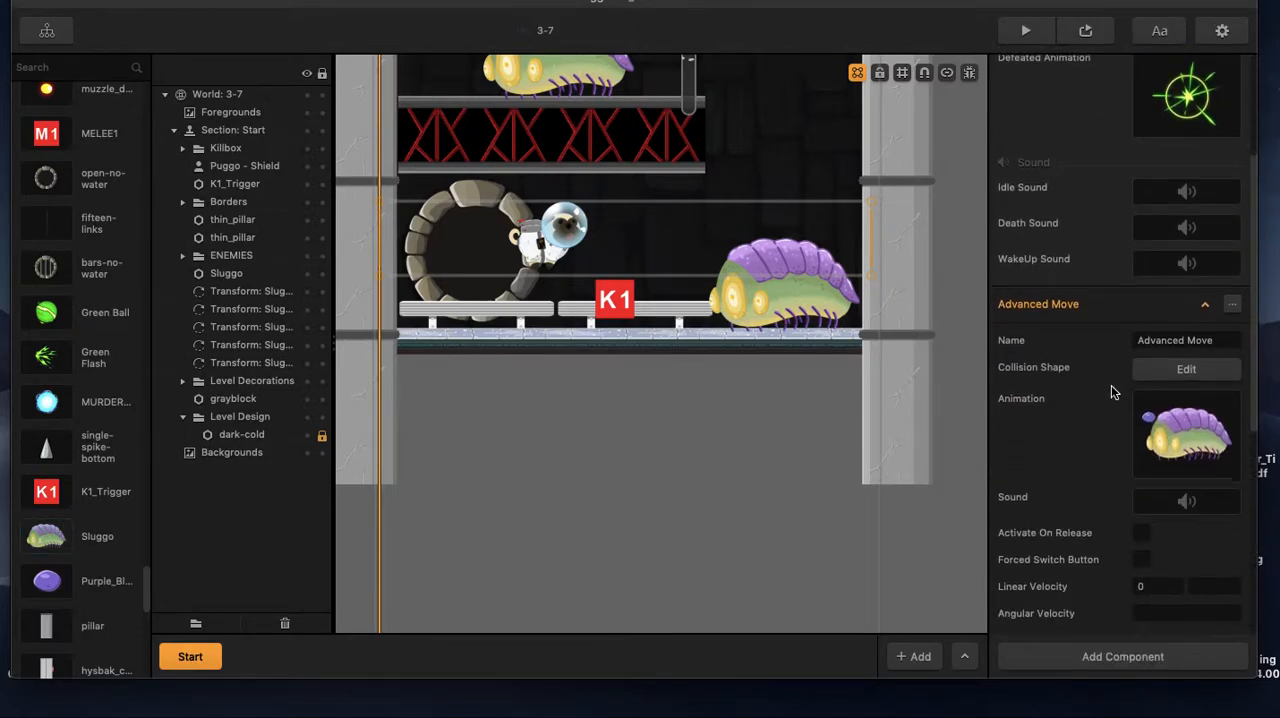
left_click(1170, 541)
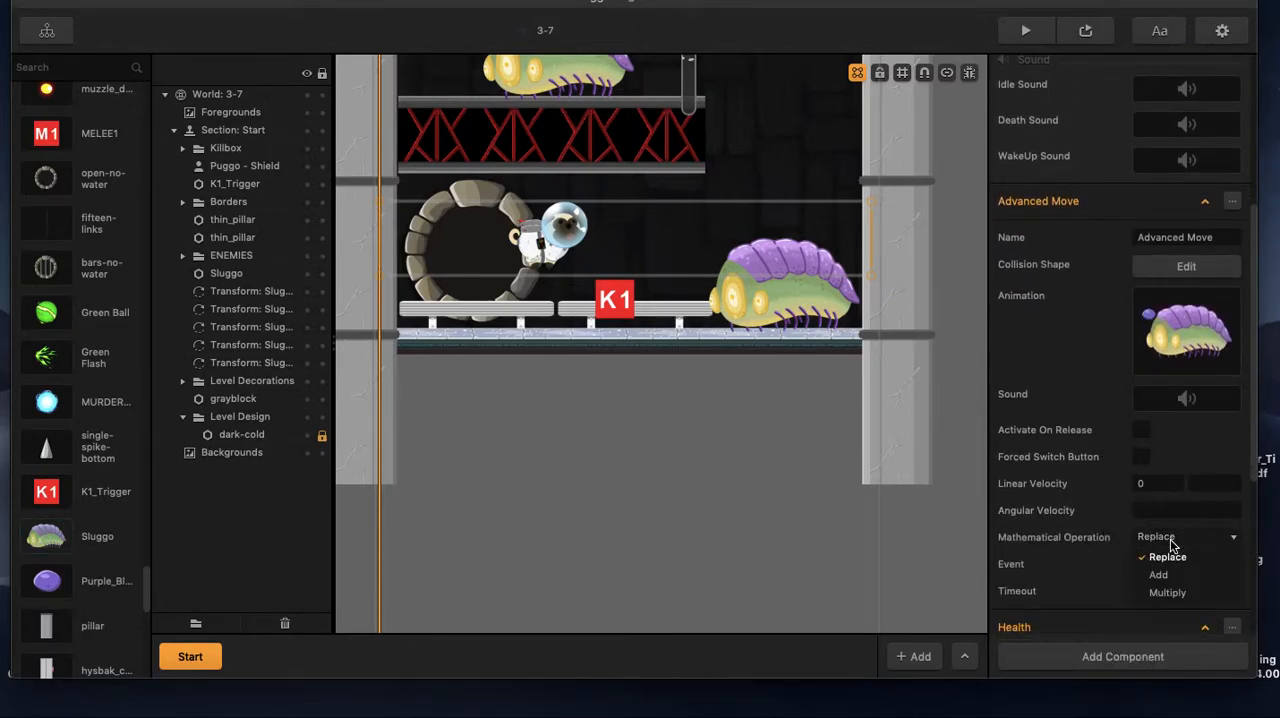
left_click(1167, 556)
left_click(1172, 566)
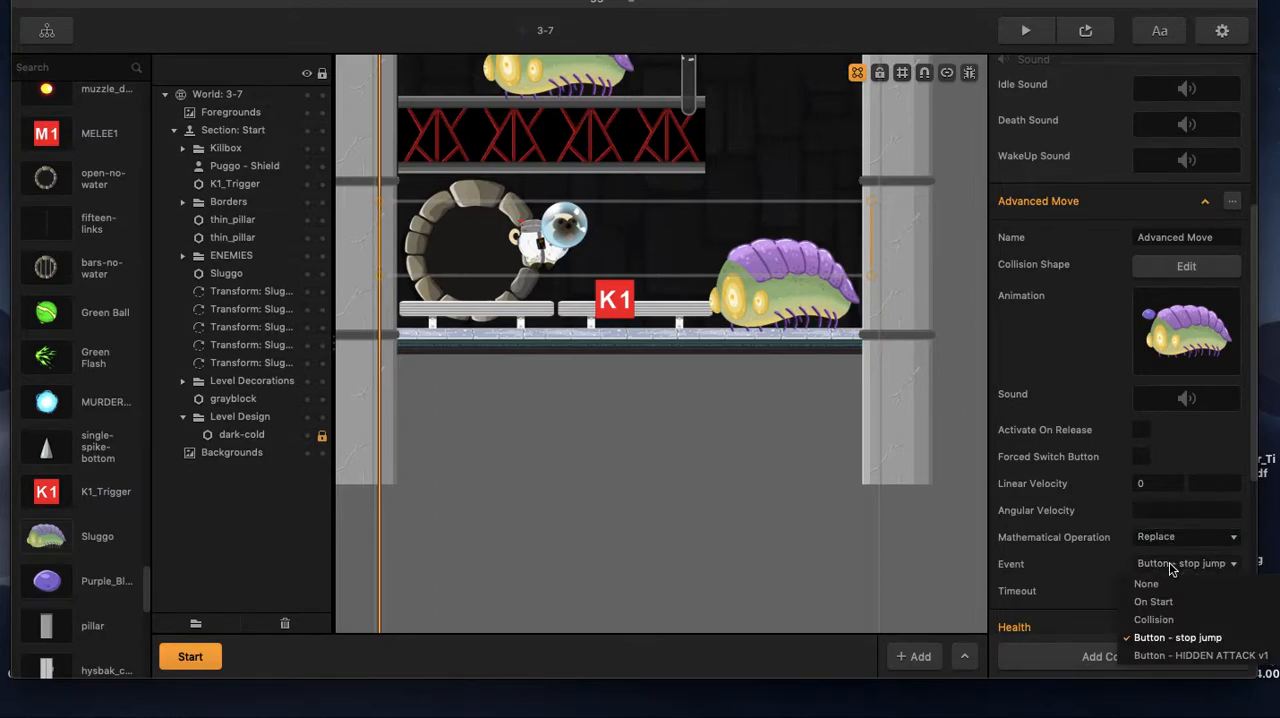
left_click(1153, 619)
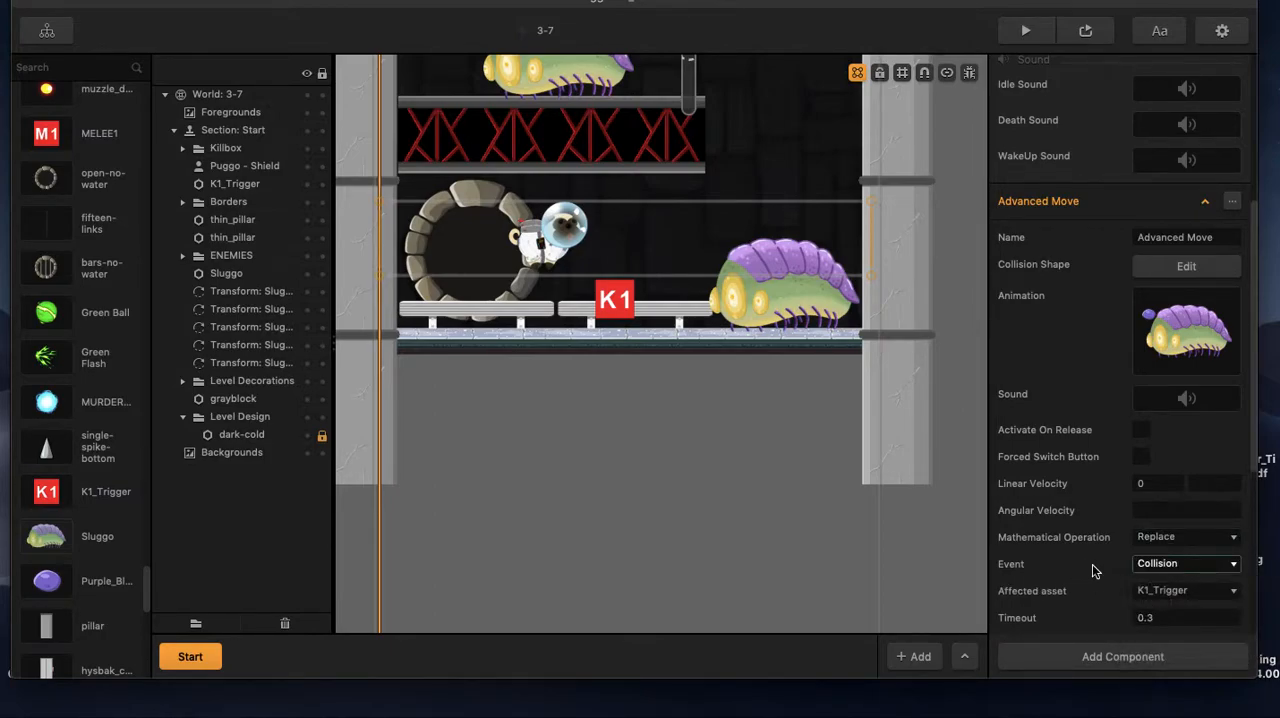
scroll(1092, 566, "down", 1)
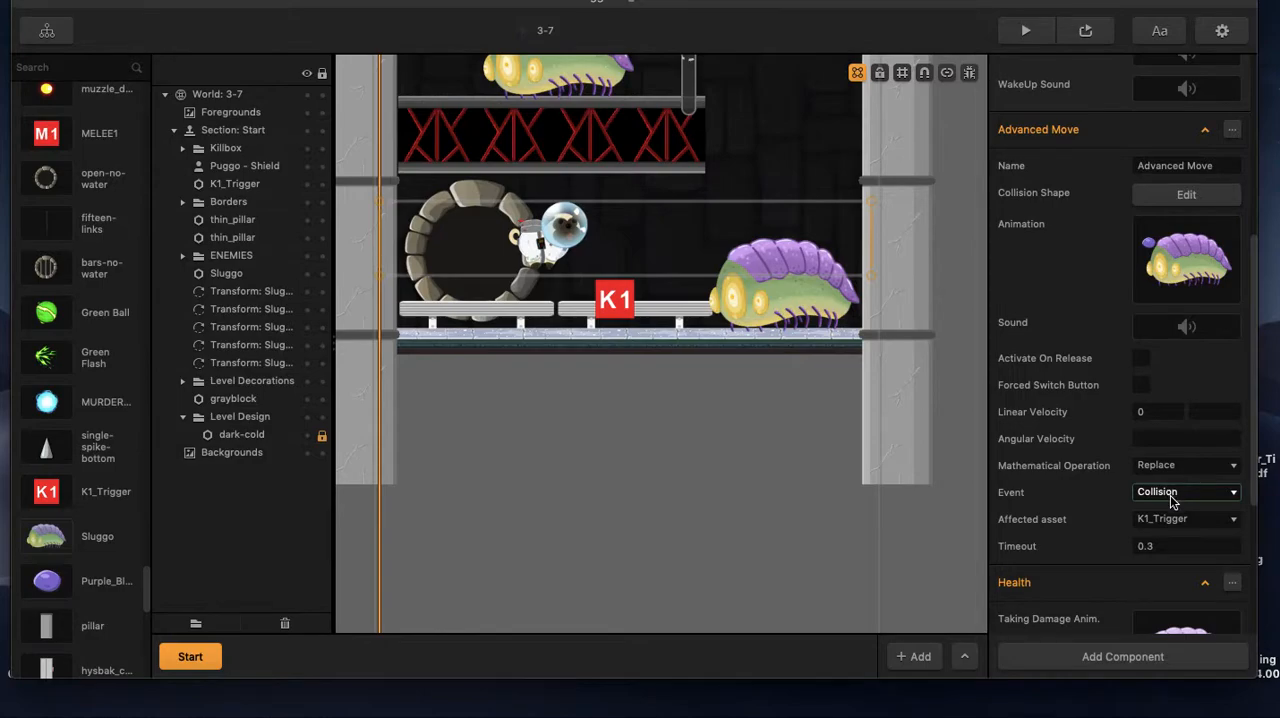
mouse_move(1180, 260)
Check the placed K1_Trigger and Sluggo properties, and preview the level with the debug collision view turned on.
left_click(606, 312)
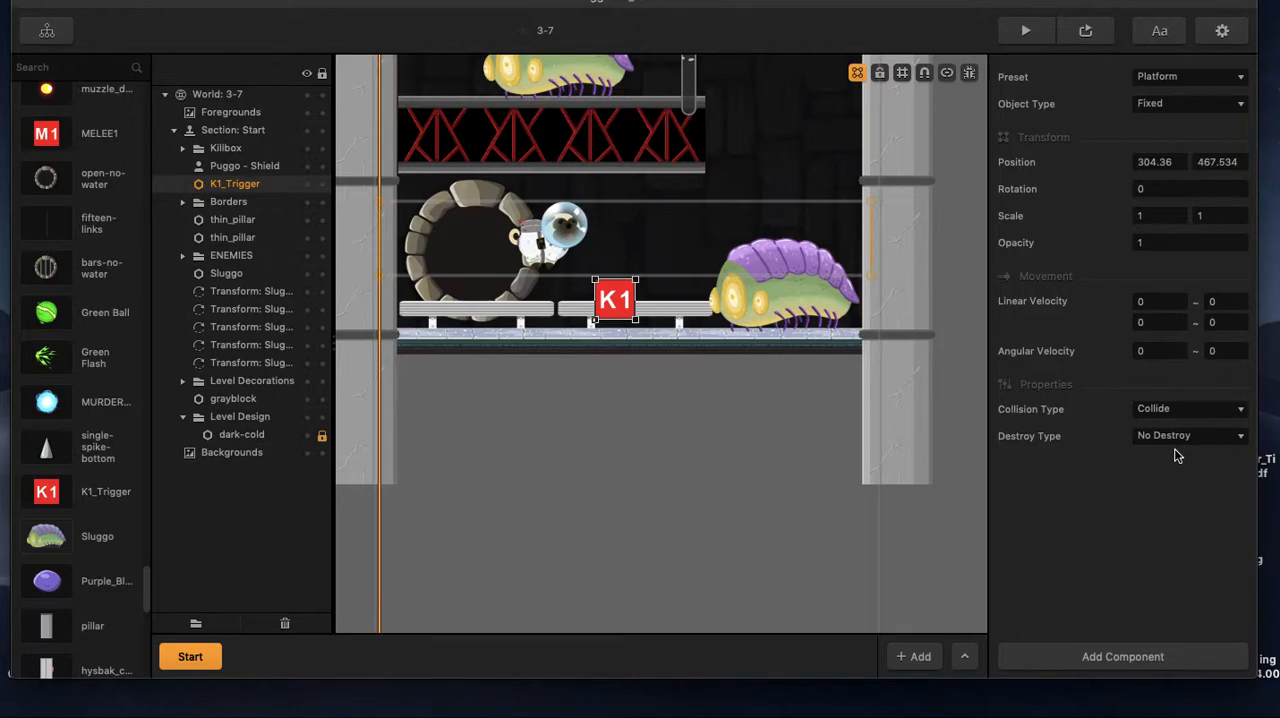
left_click(785, 310)
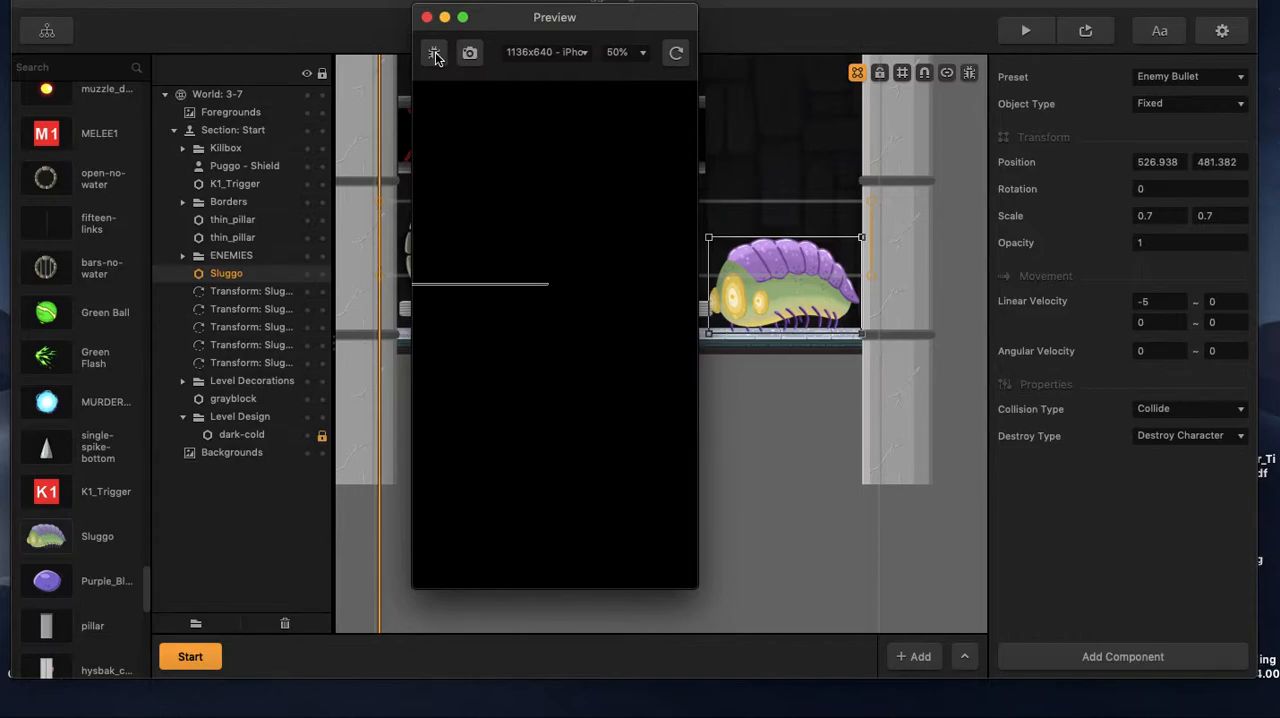
left_click(434, 55)
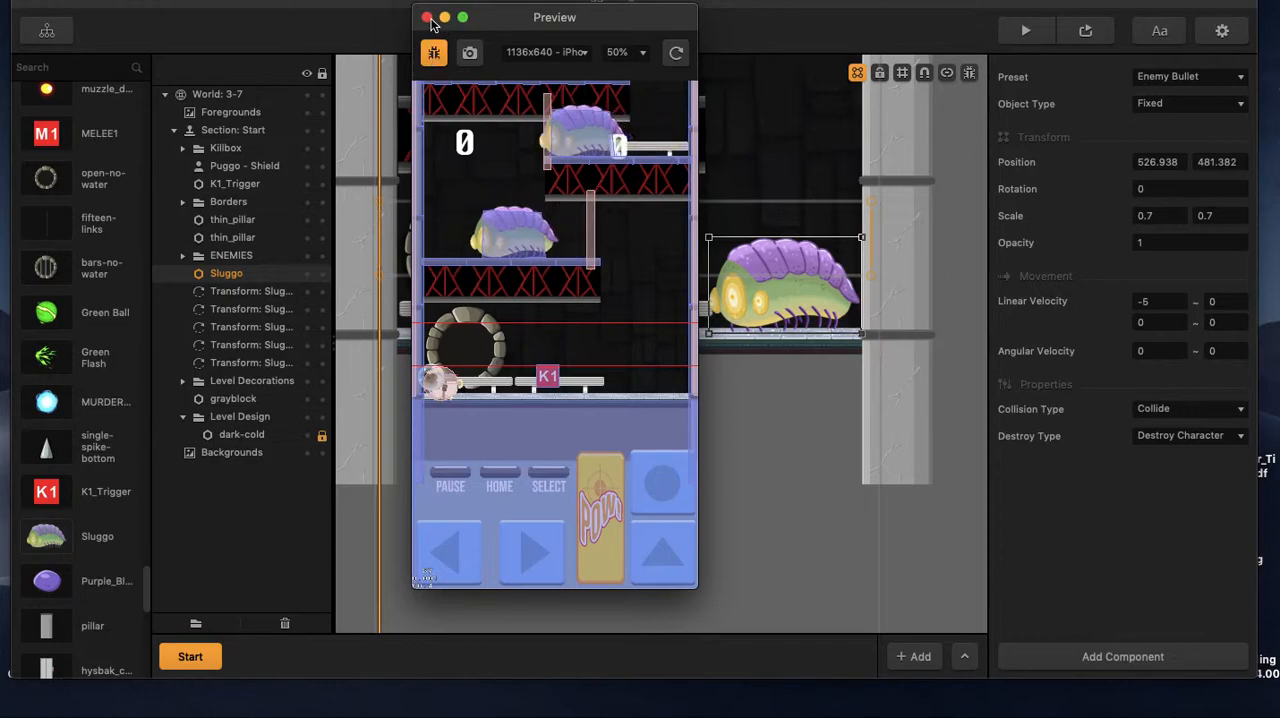
left_click(426, 17)
Rerun the level preview, play around the lower Sluggo to test its contact with the K1_Trigger, and close the preview.
left_click(1085, 30)
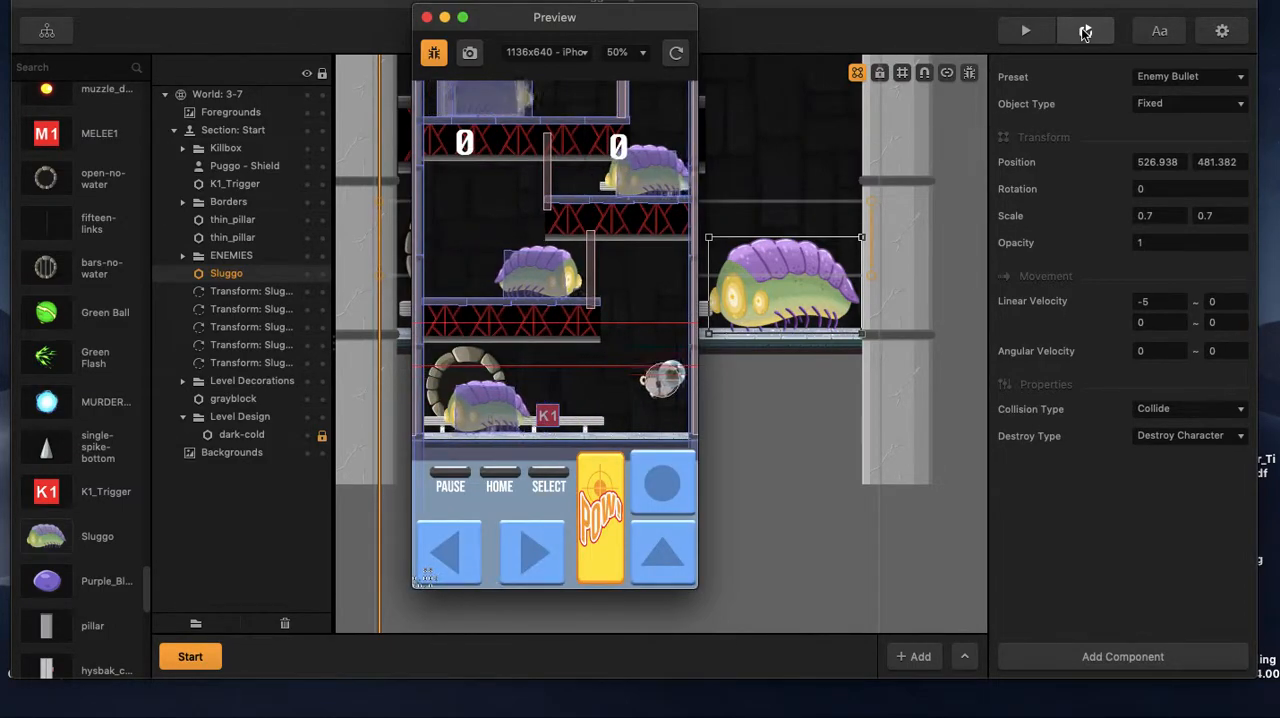
key("Up")
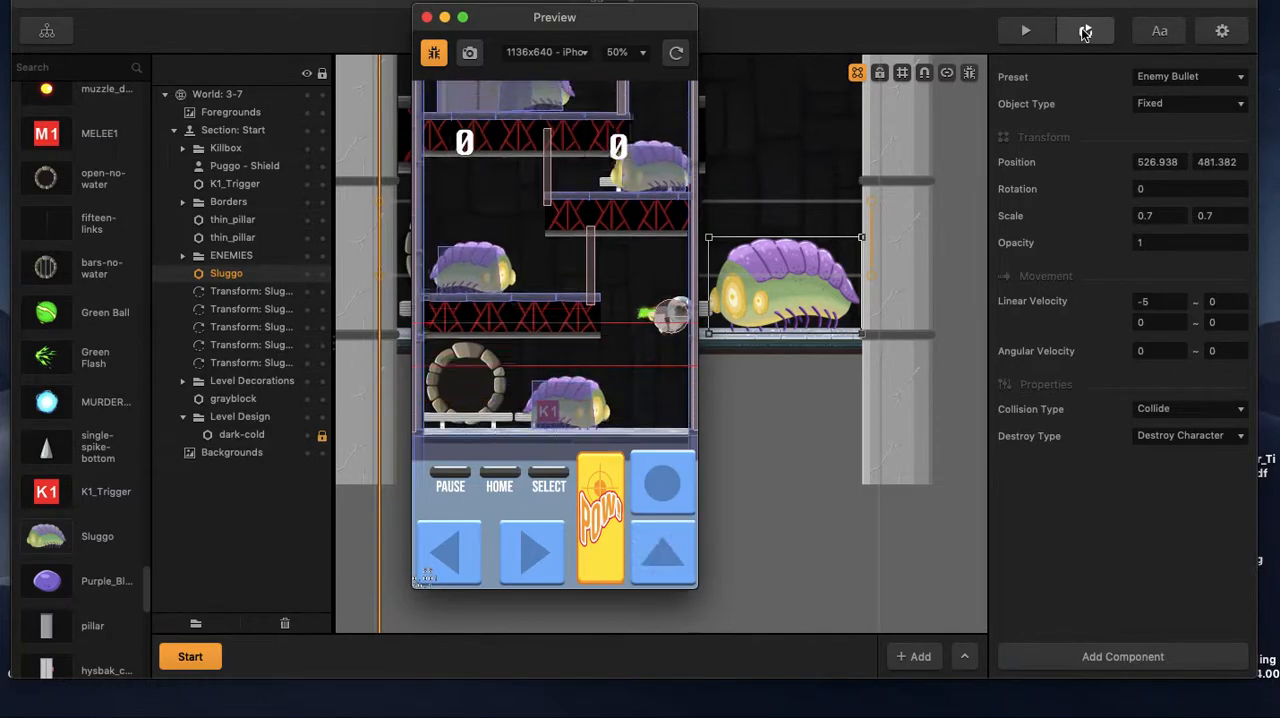
key("Left")
key("space")
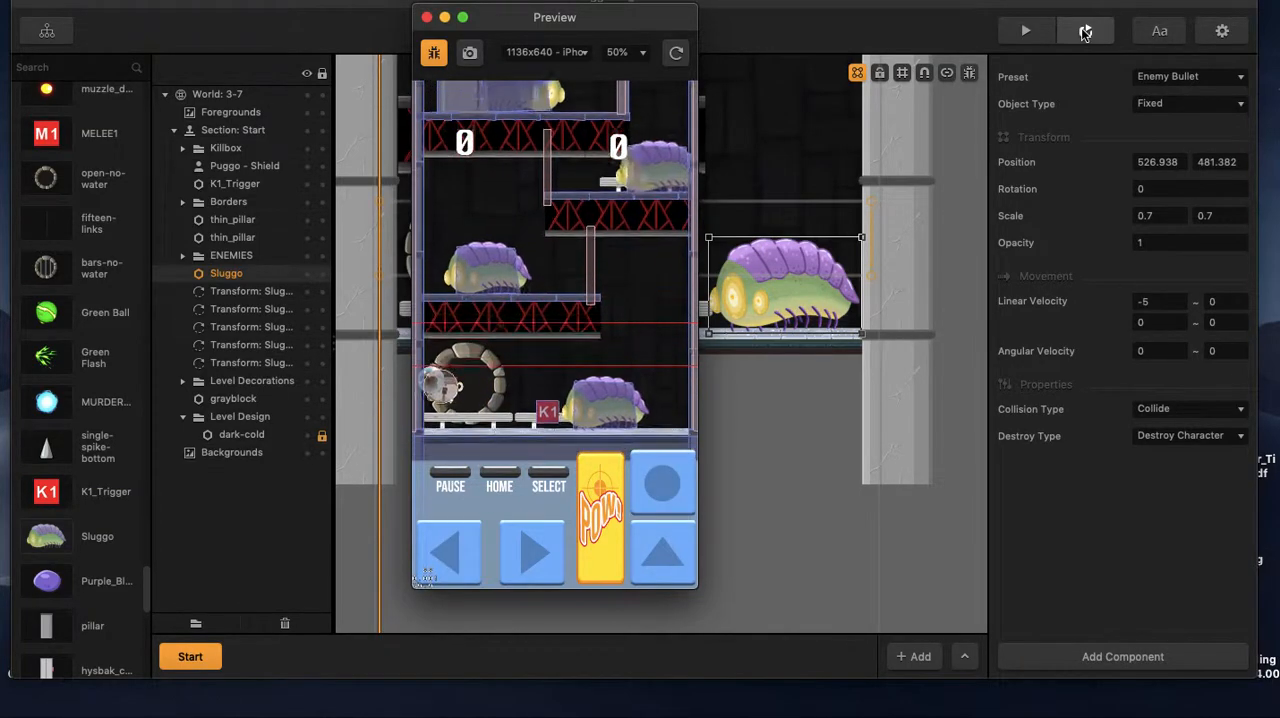
key("Right")
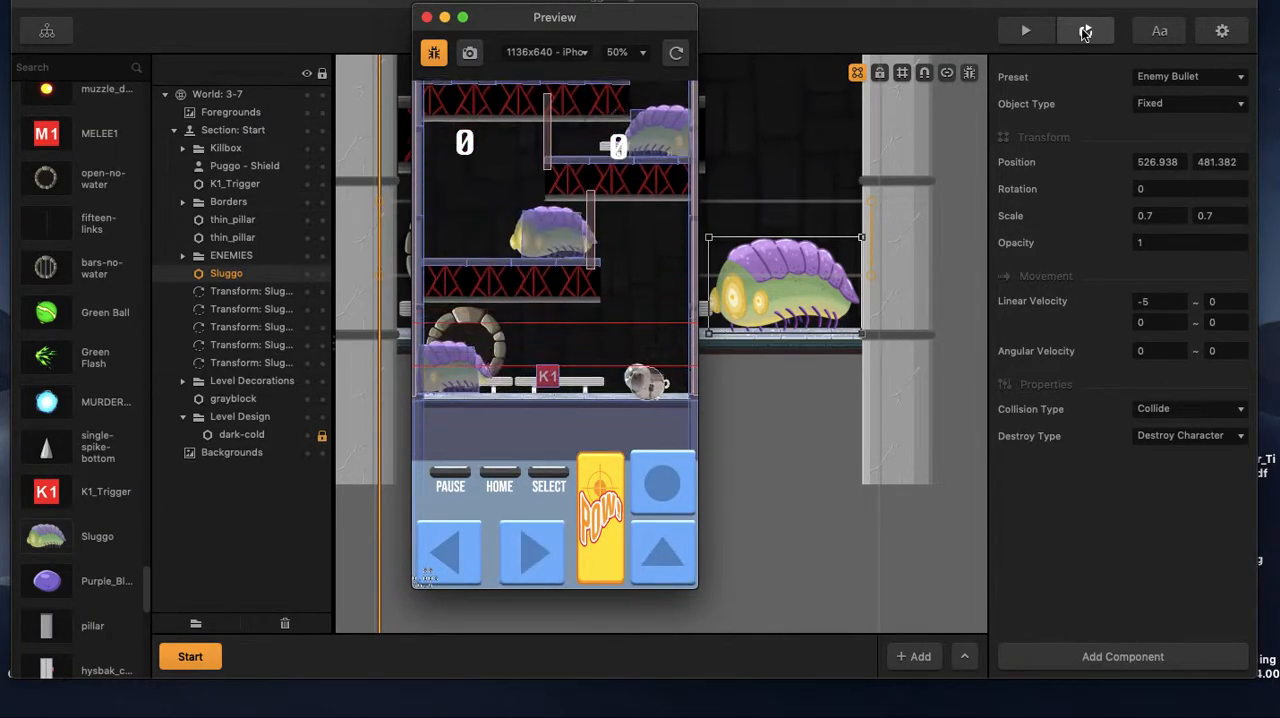
key("space")
key("Up")
key("Left")
key("Left")
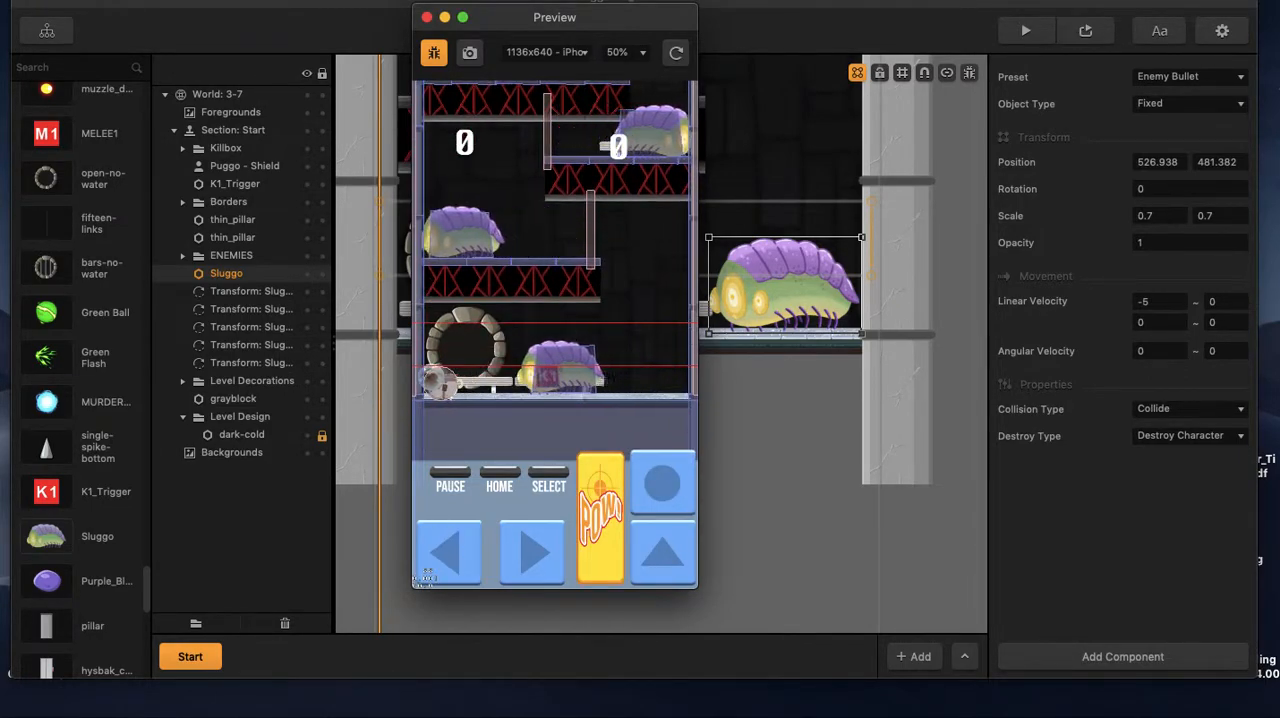
left_click(426, 18)
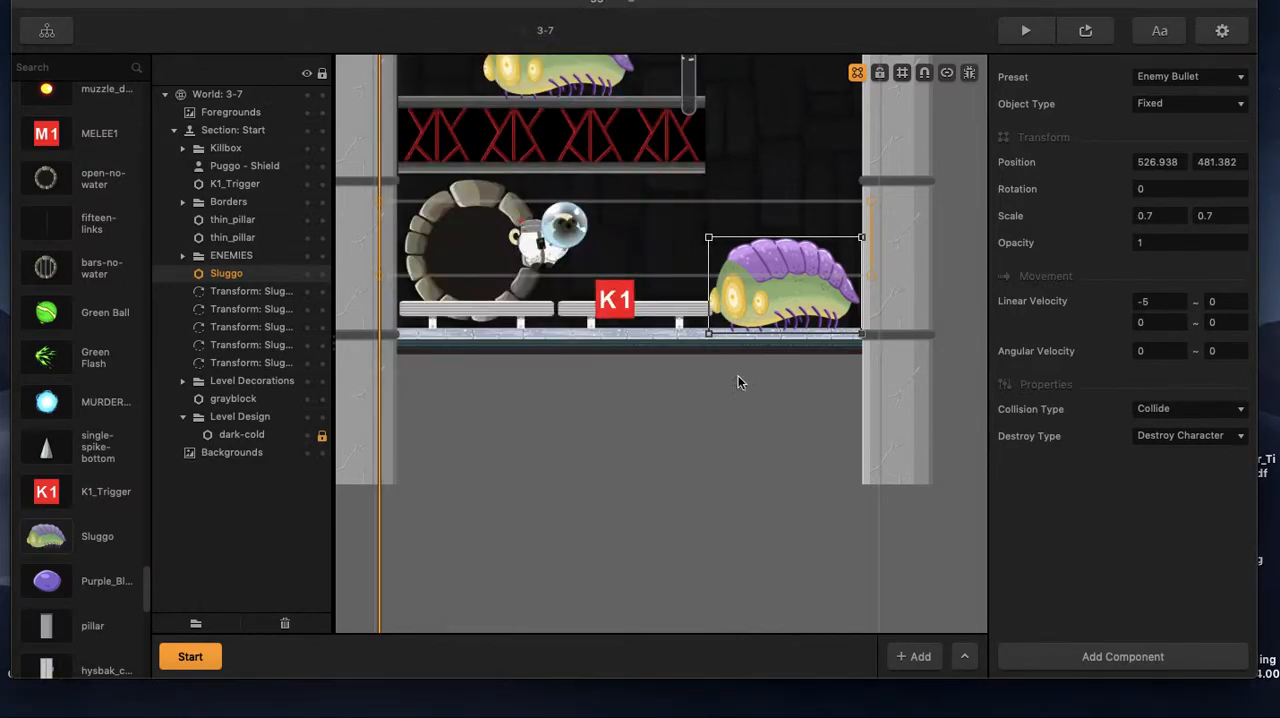
Nudge the placed K1_Trigger slightly lower and give it the Character Bullet preset with a linear velocity of 0.
left_click(612, 303)
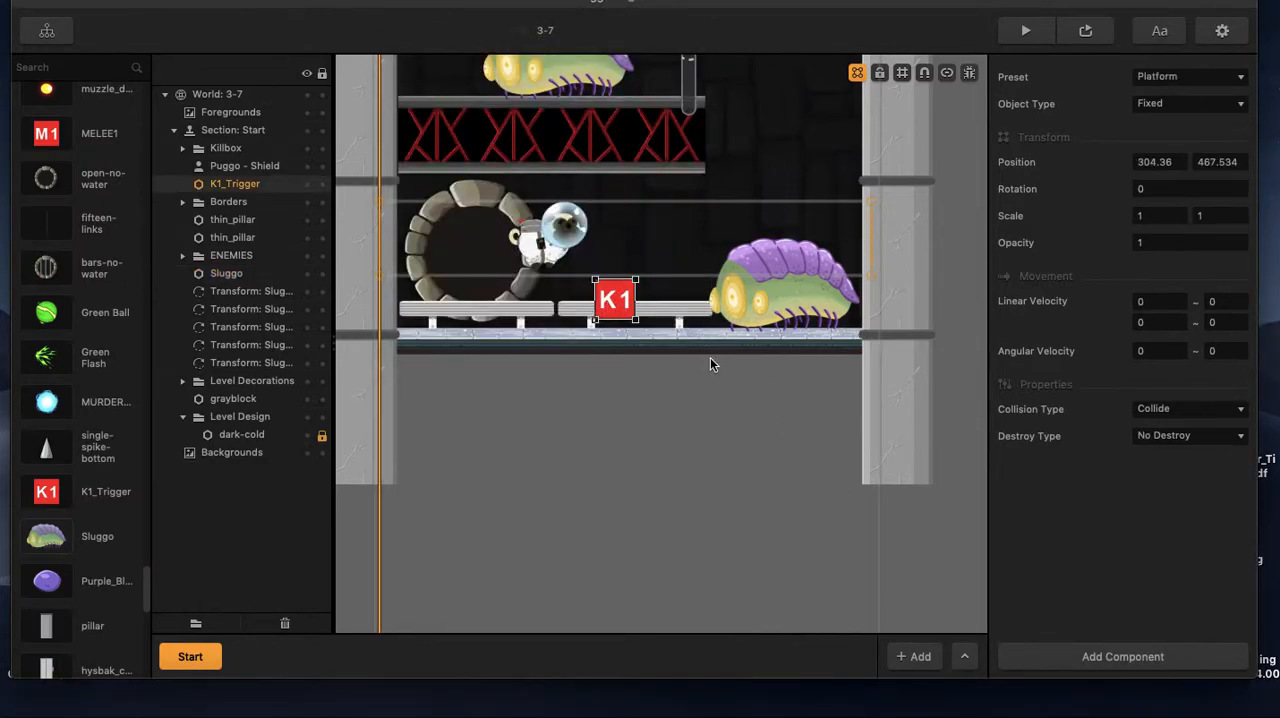
left_click_drag(614, 302, 618, 306)
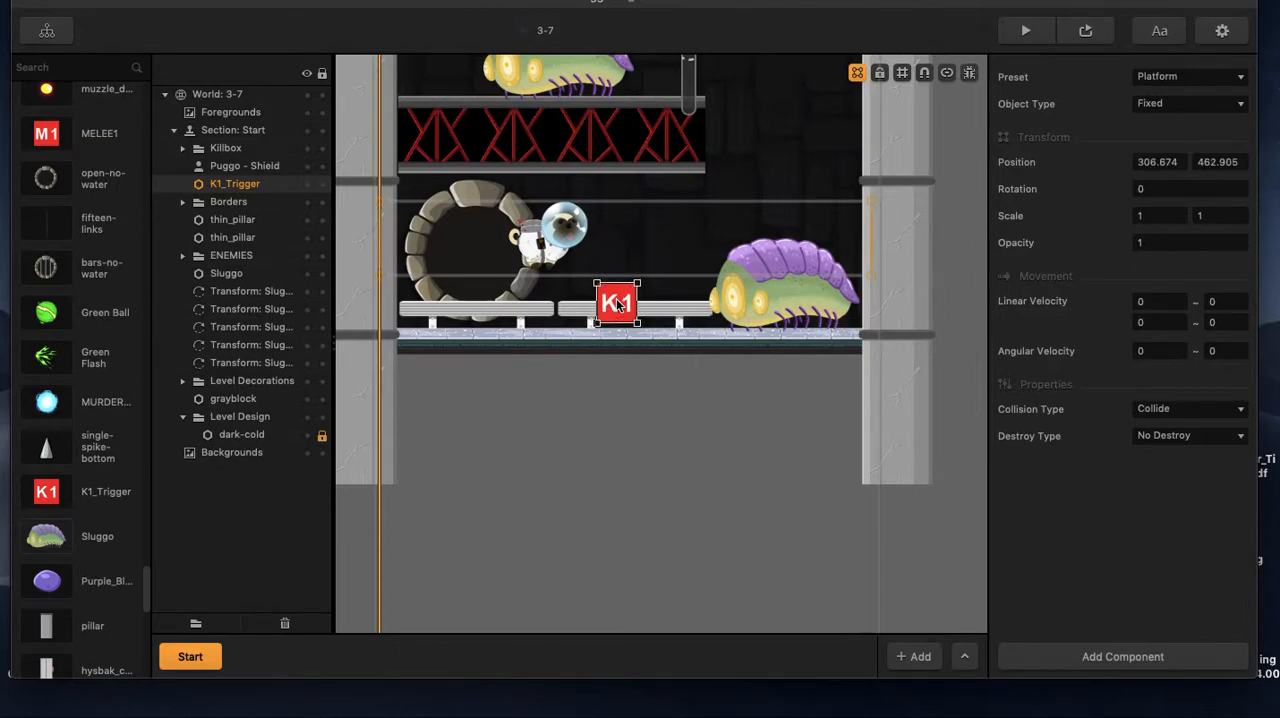
left_click(1210, 80)
left_click(1186, 168)
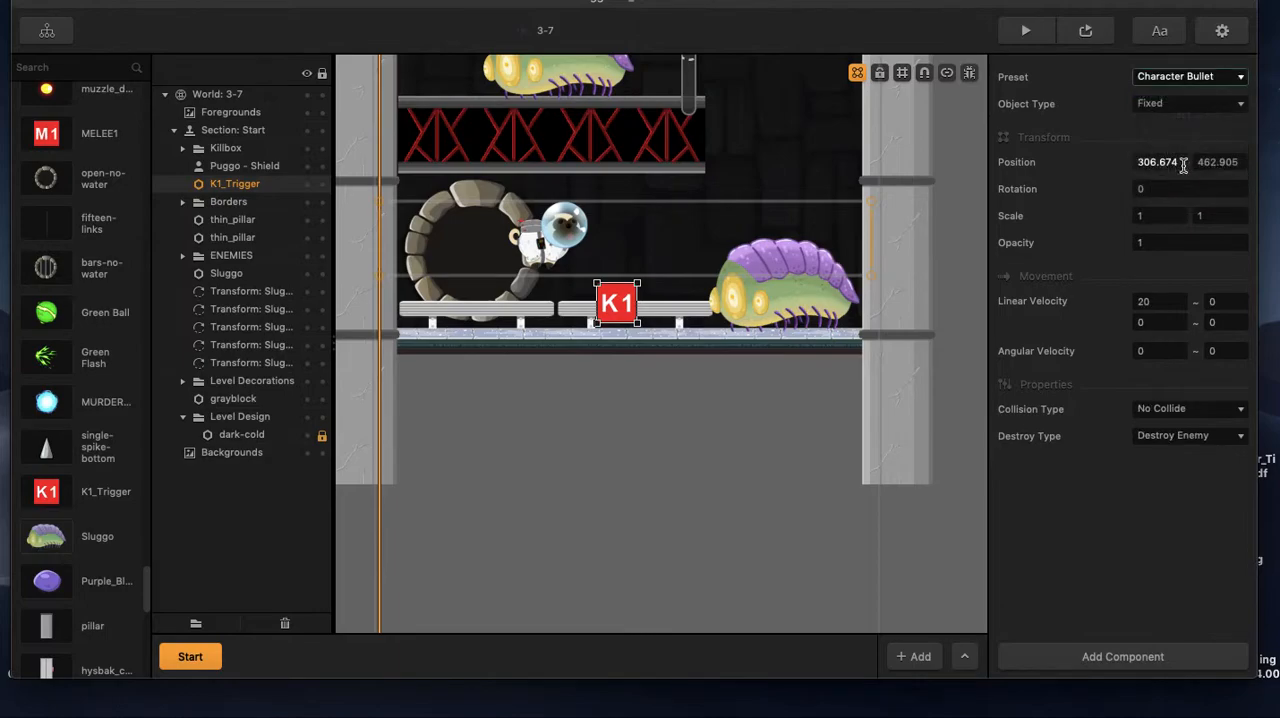
left_click(1160, 300)
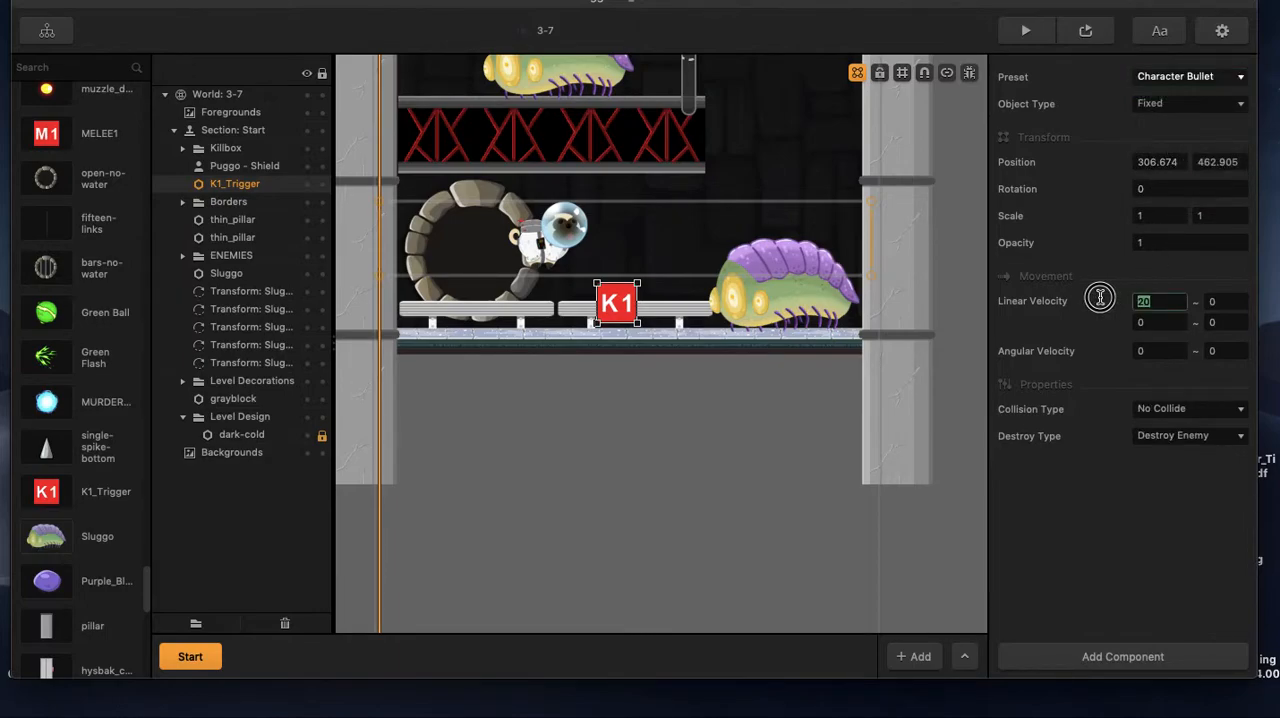
left_click(1091, 541)
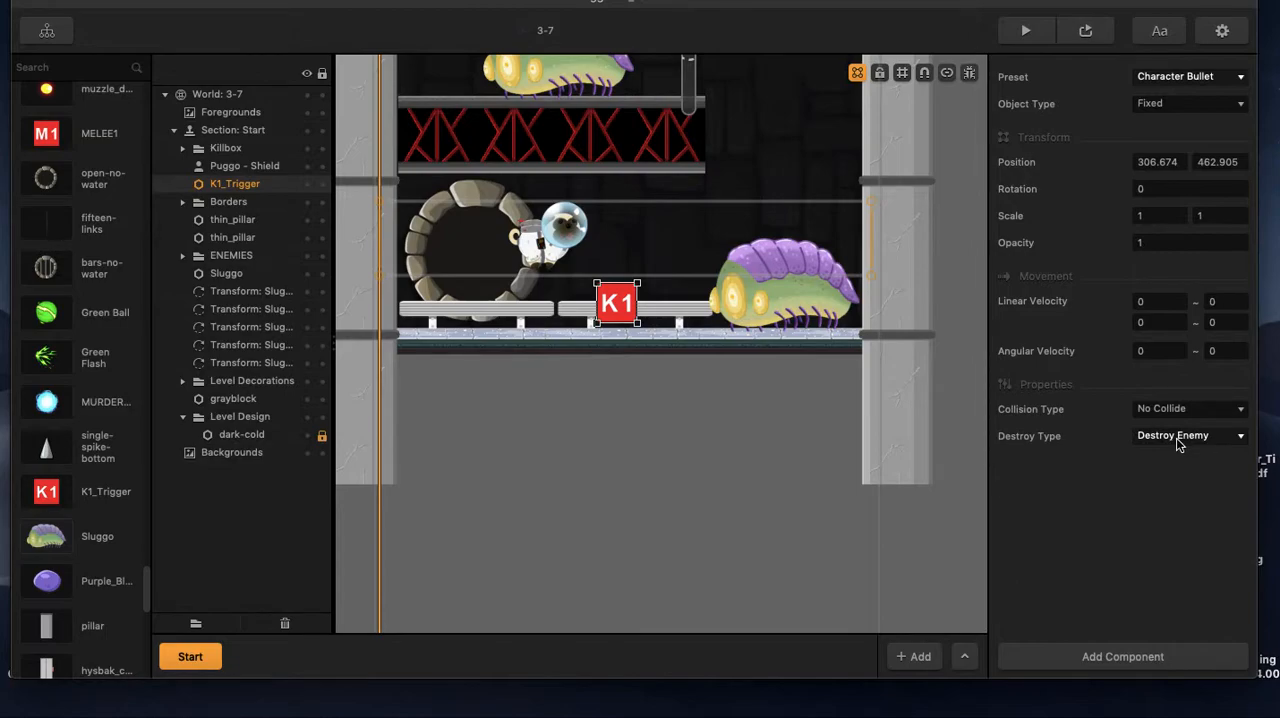
Review the K1_Trigger and Sluggo asset settings, including Health, Damage and the Collision event, against the placed K1_Trigger's properties.
left_click(56, 498)
scroll(1078, 420, "down", 5)
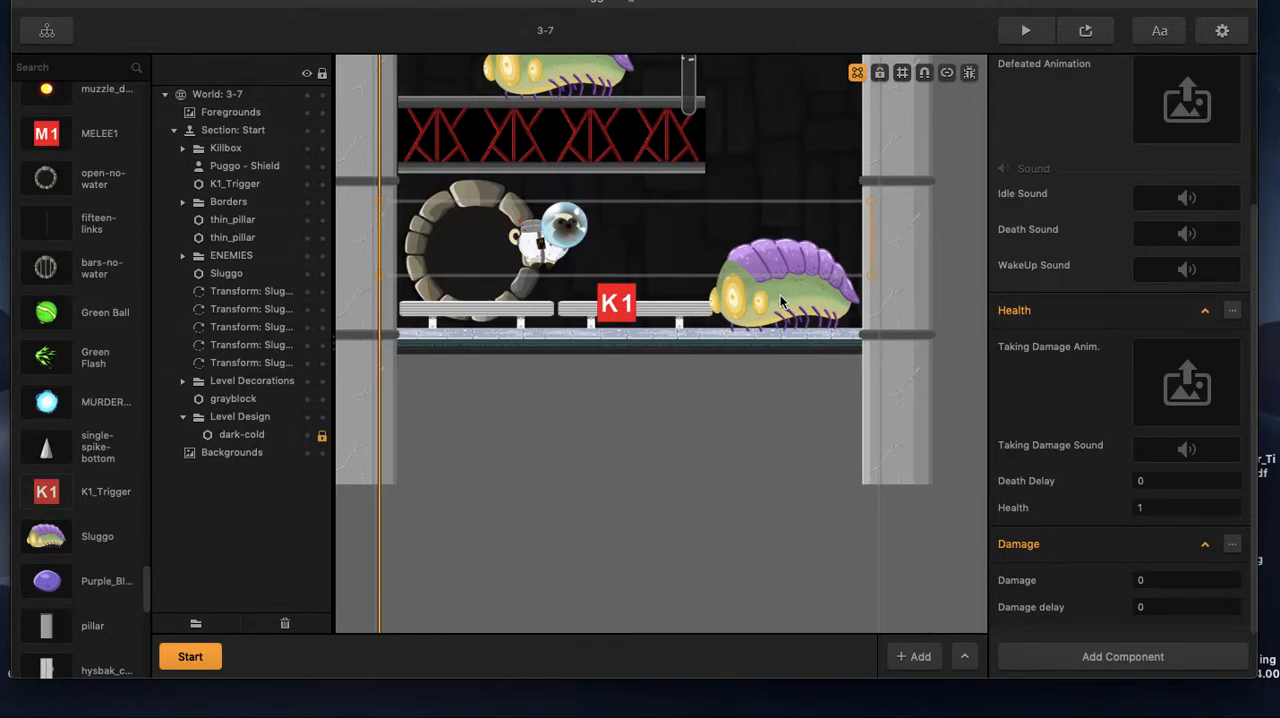
left_click(634, 313)
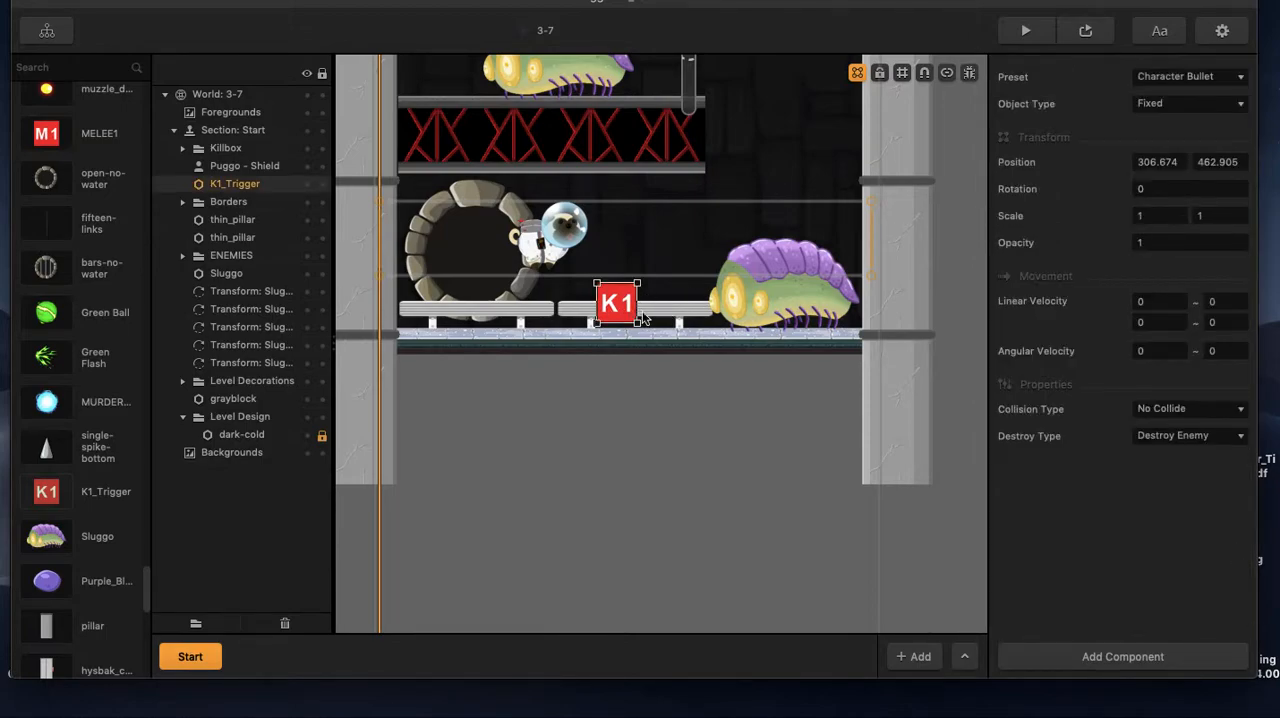
left_click(50, 491)
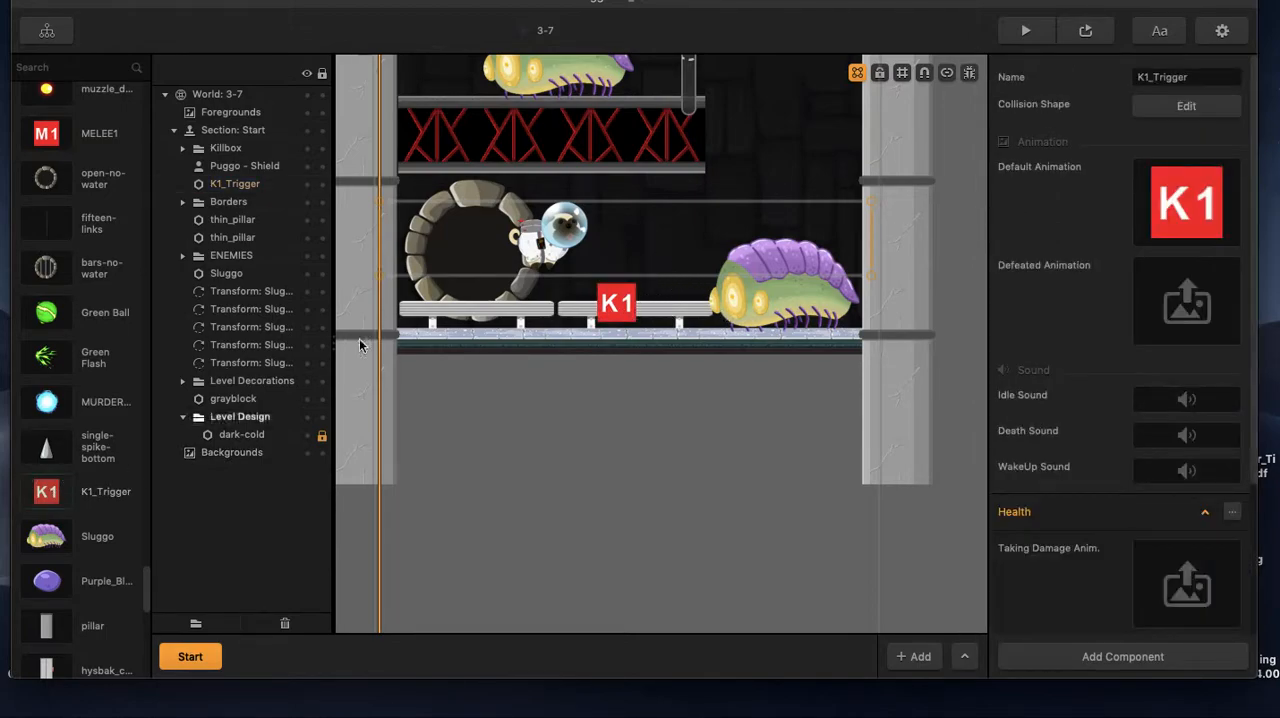
scroll(1125, 460, "down", 3)
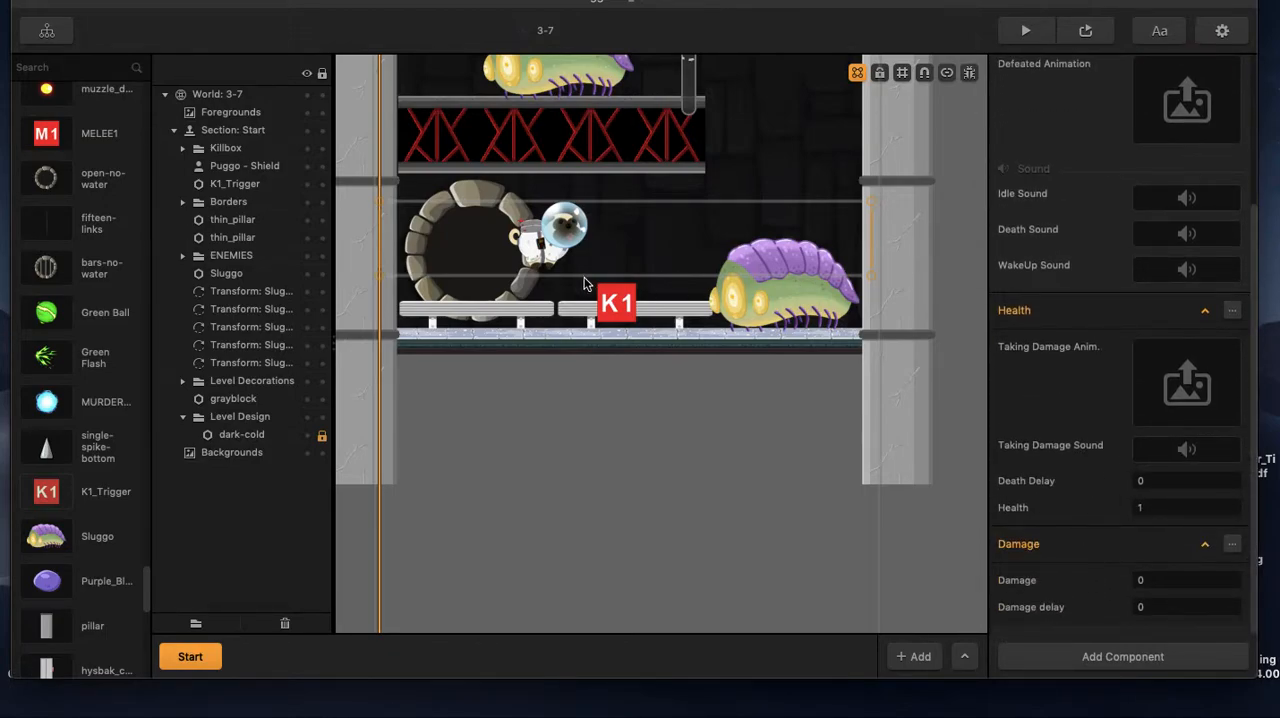
left_click(44, 538)
scroll(1108, 488, "down", 4)
scroll(1108, 488, "down", 5)
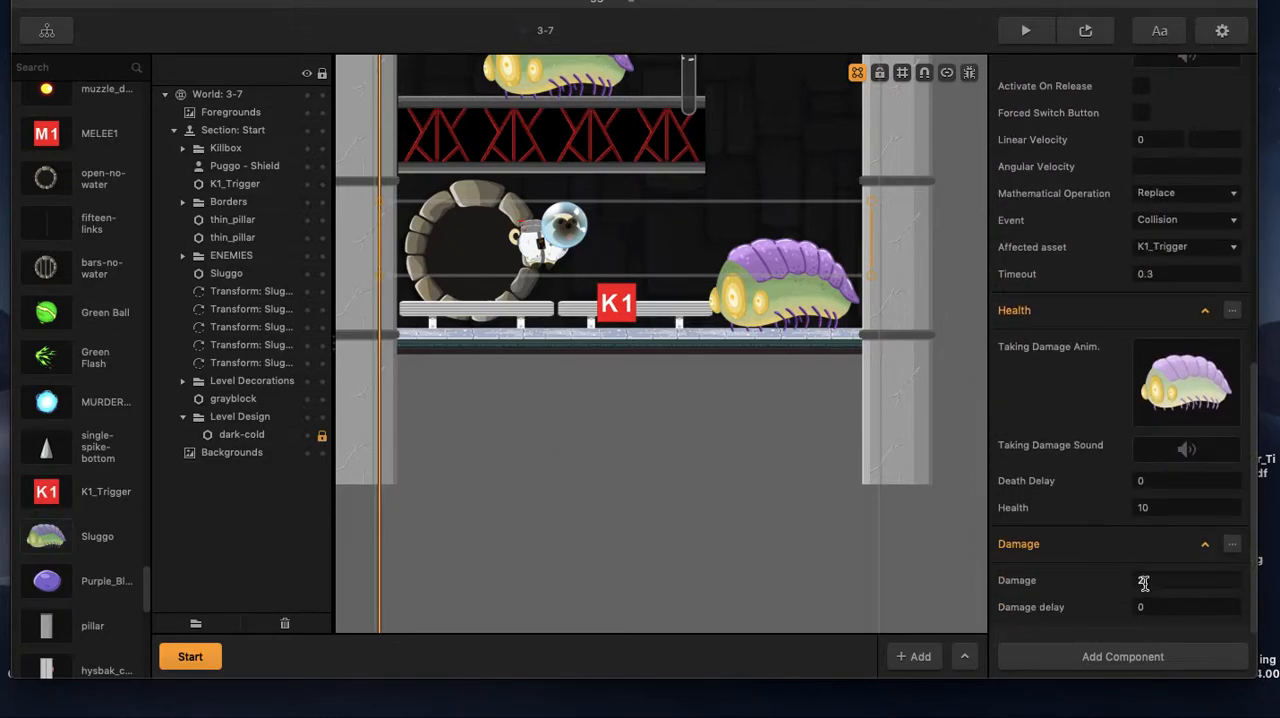
left_click(621, 305)
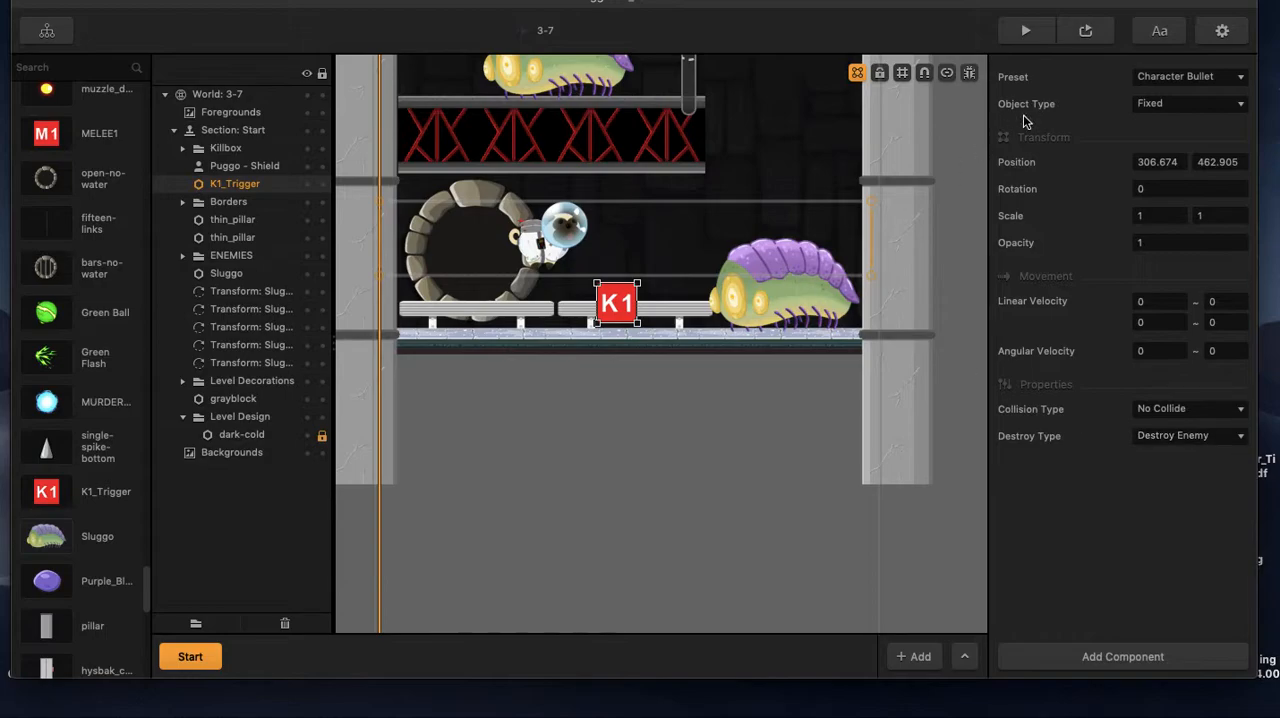
Preview the level, turn off the debug collision view, and close the preview.
left_click(1087, 28)
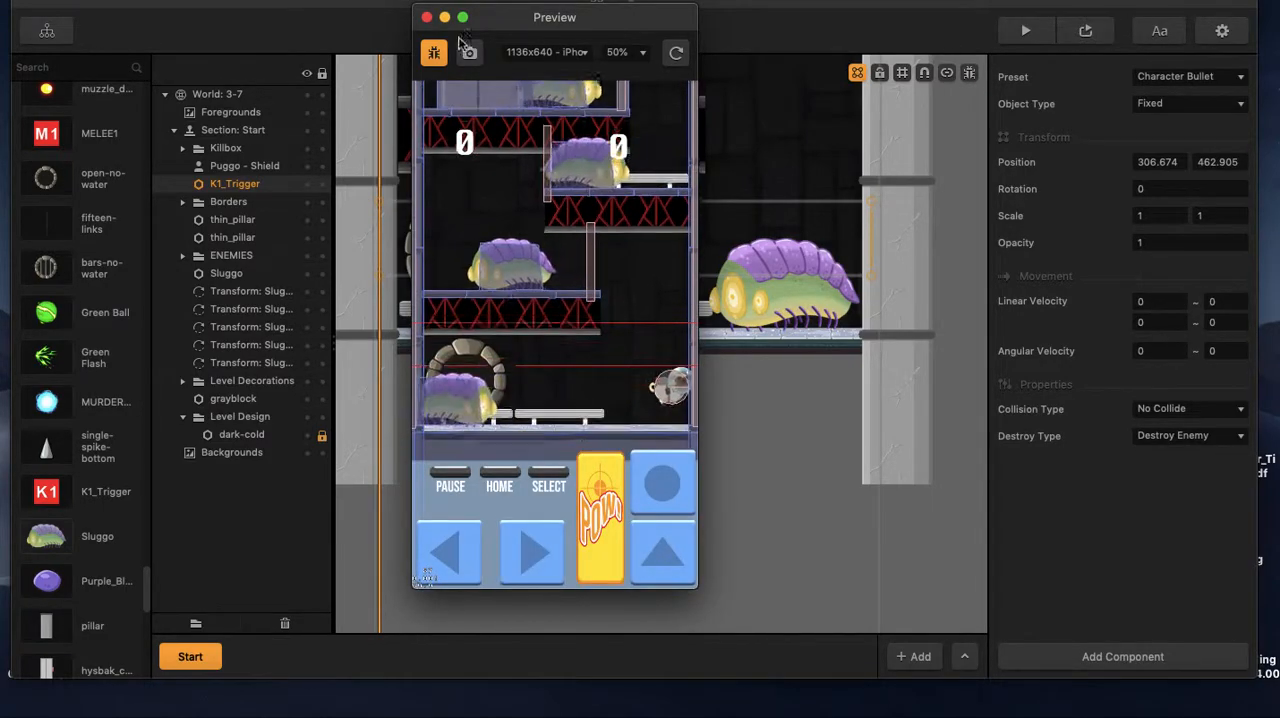
left_click(433, 52)
left_click(426, 17)
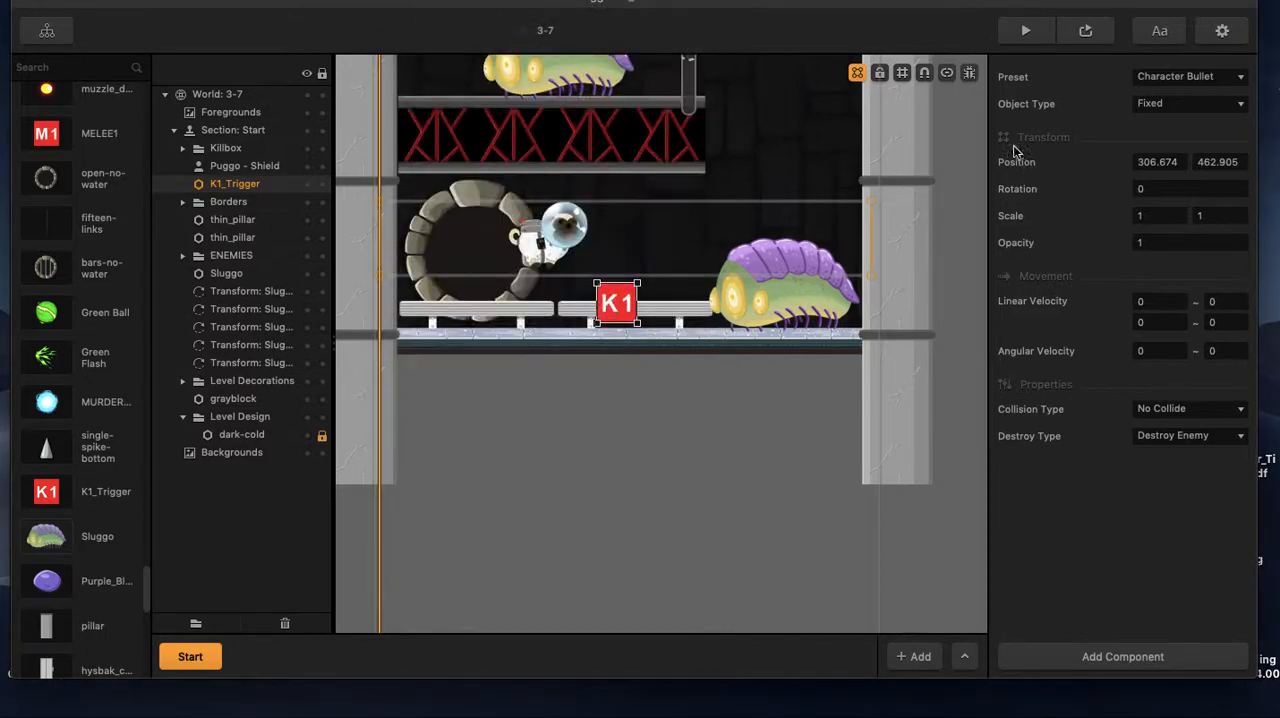
Preview the level without the debug view, play against the lower Sluggo, and close the preview.
left_click(1098, 32)
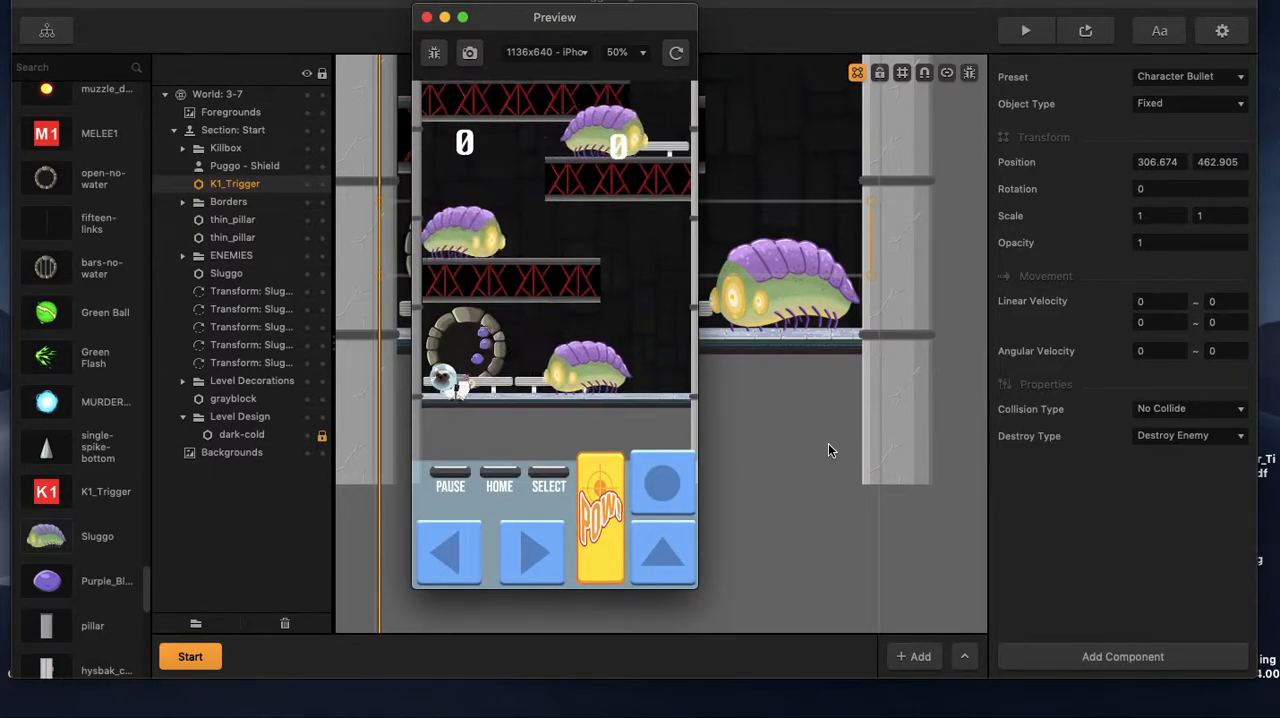
key("Right")
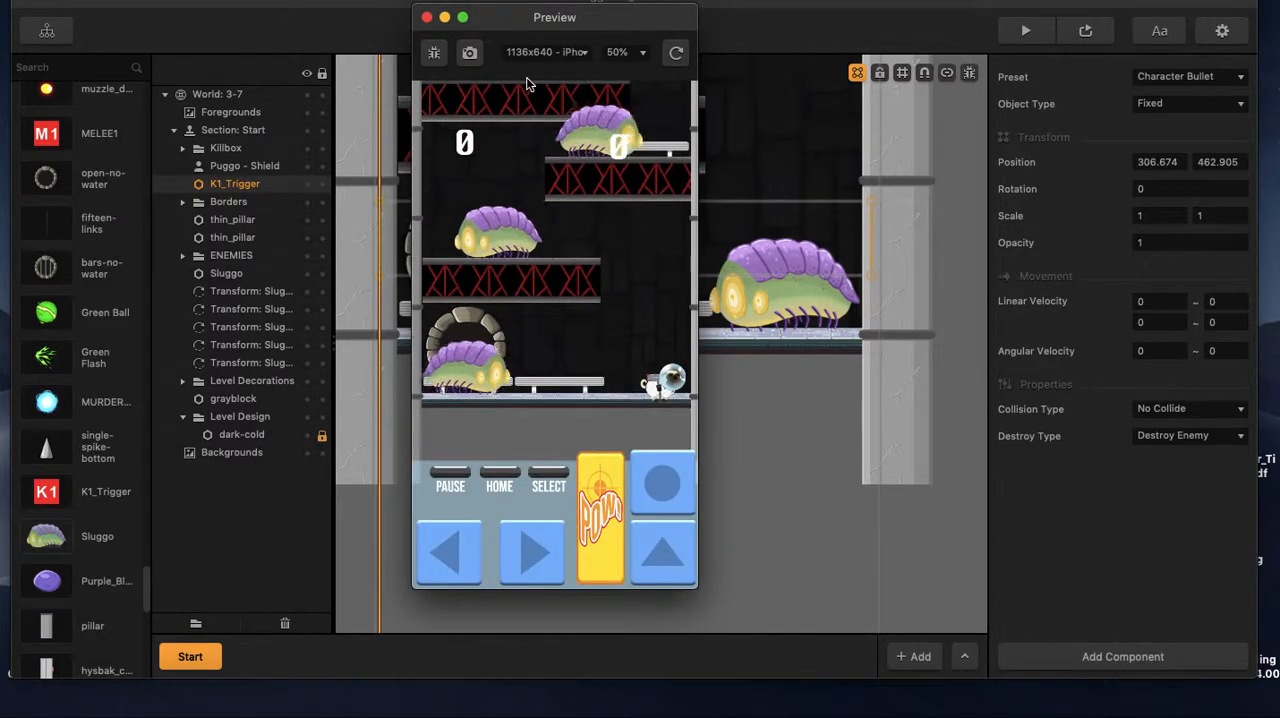
left_click(427, 18)
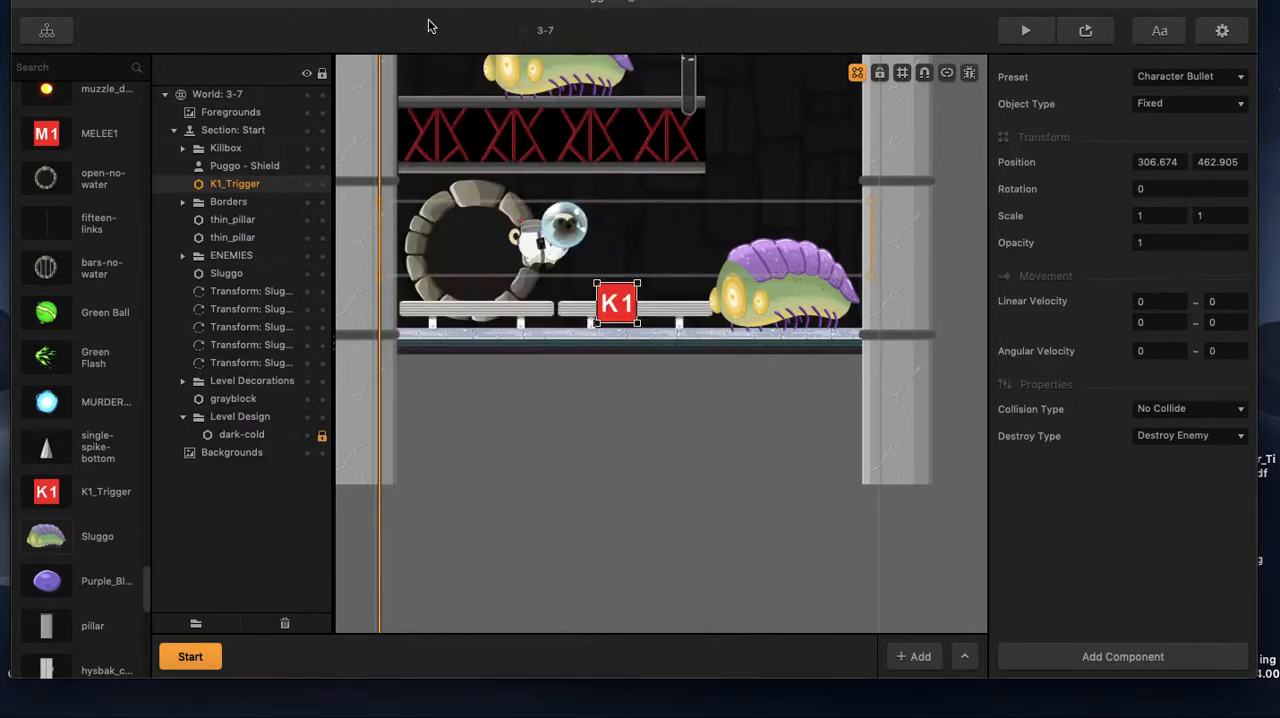
Add a Spawner component to the placed K1_Trigger and set its spawn rate to 5.
left_click(740, 174)
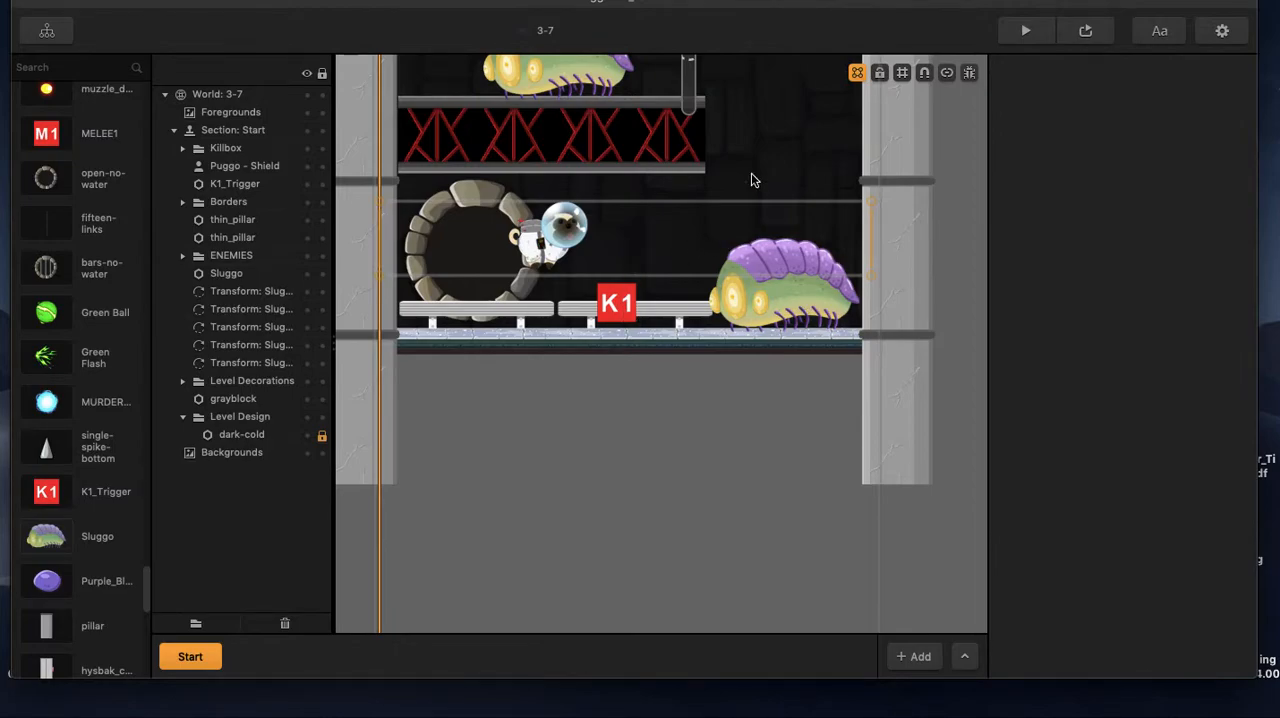
left_click(619, 313)
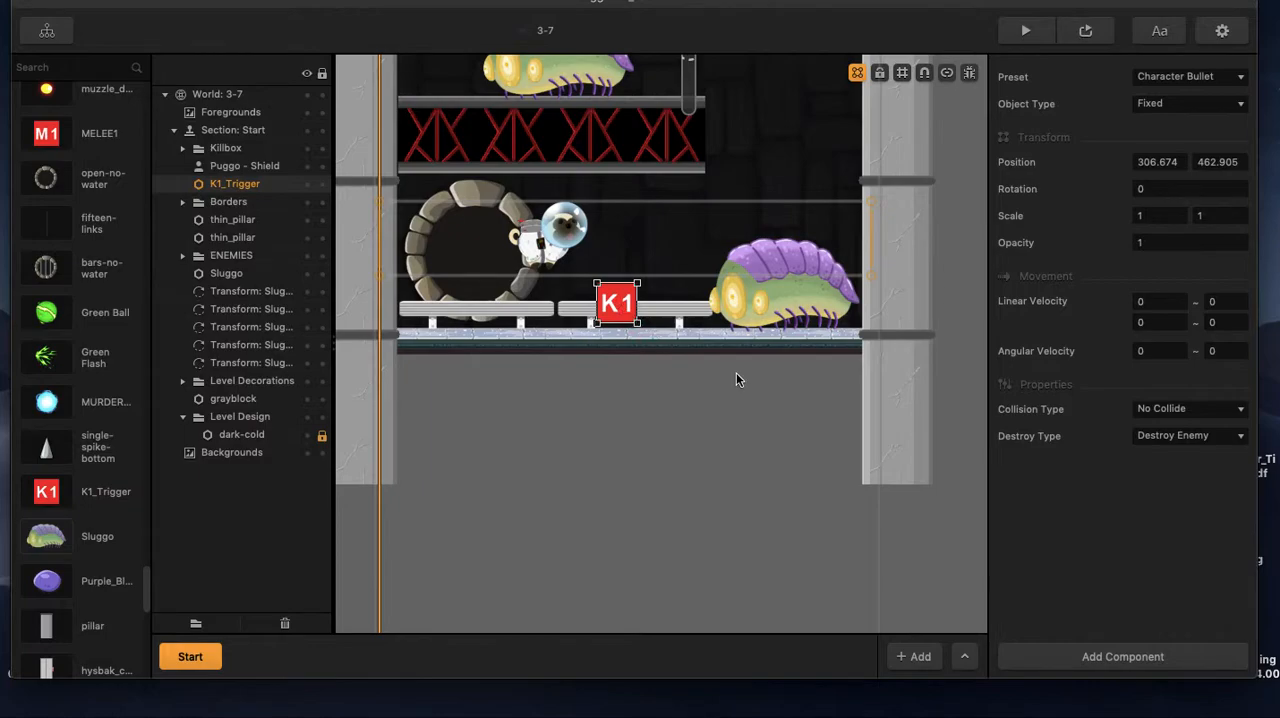
left_click(1151, 652)
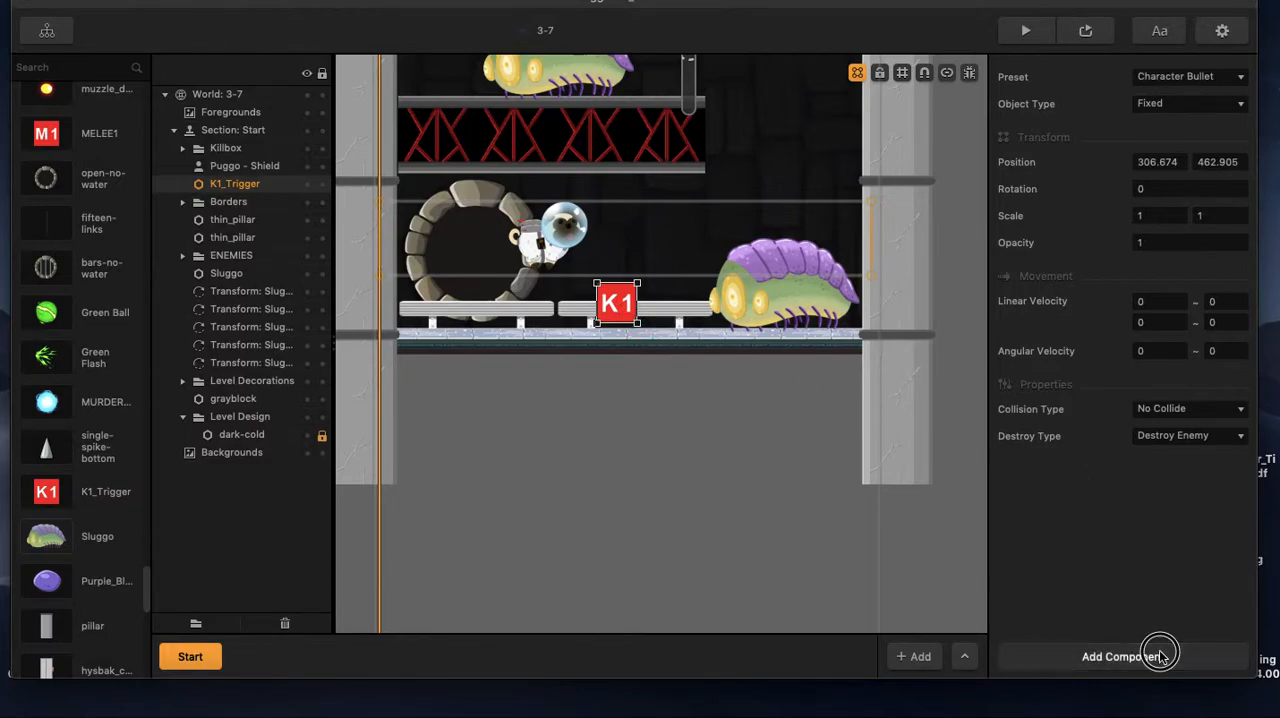
left_click(1183, 690)
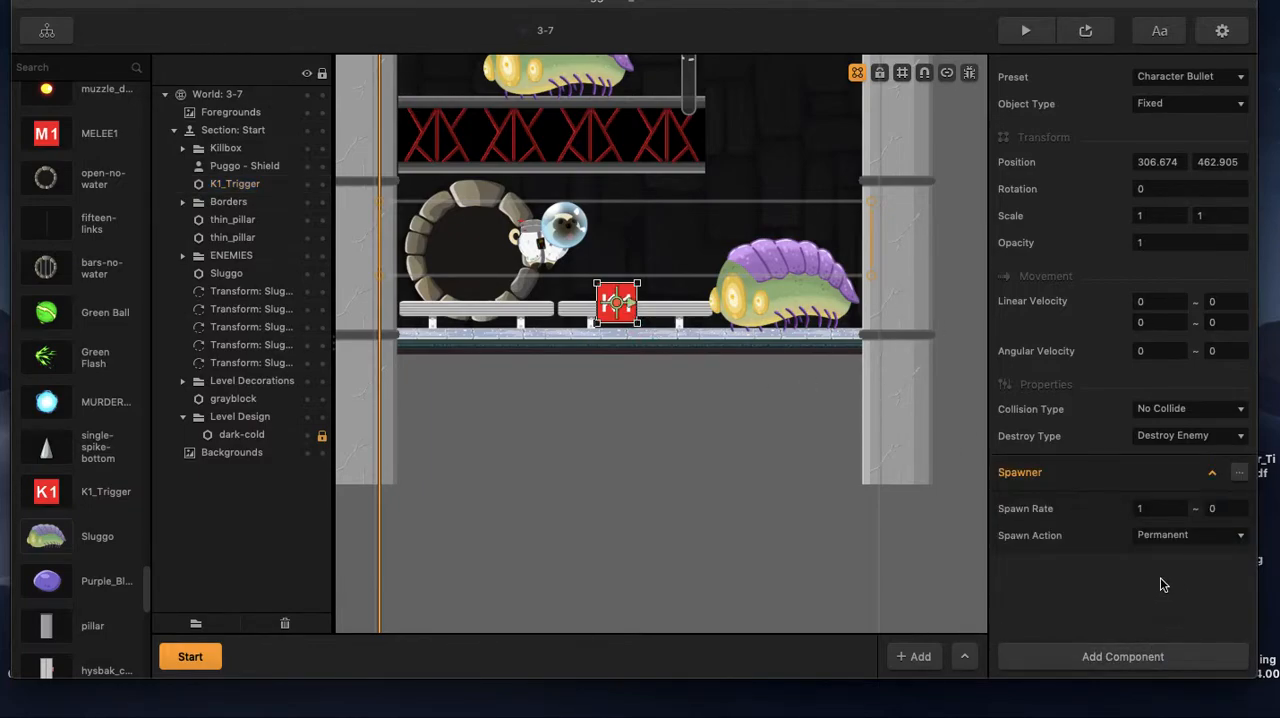
left_click_drag(1156, 509, 1102, 505)
type("5")
key("Return")
Playtest the respawning K1_Trigger in the preview, jumping and shooting at the lower Sluggo and moving past the trigger, and close the preview.
left_click(1085, 32)
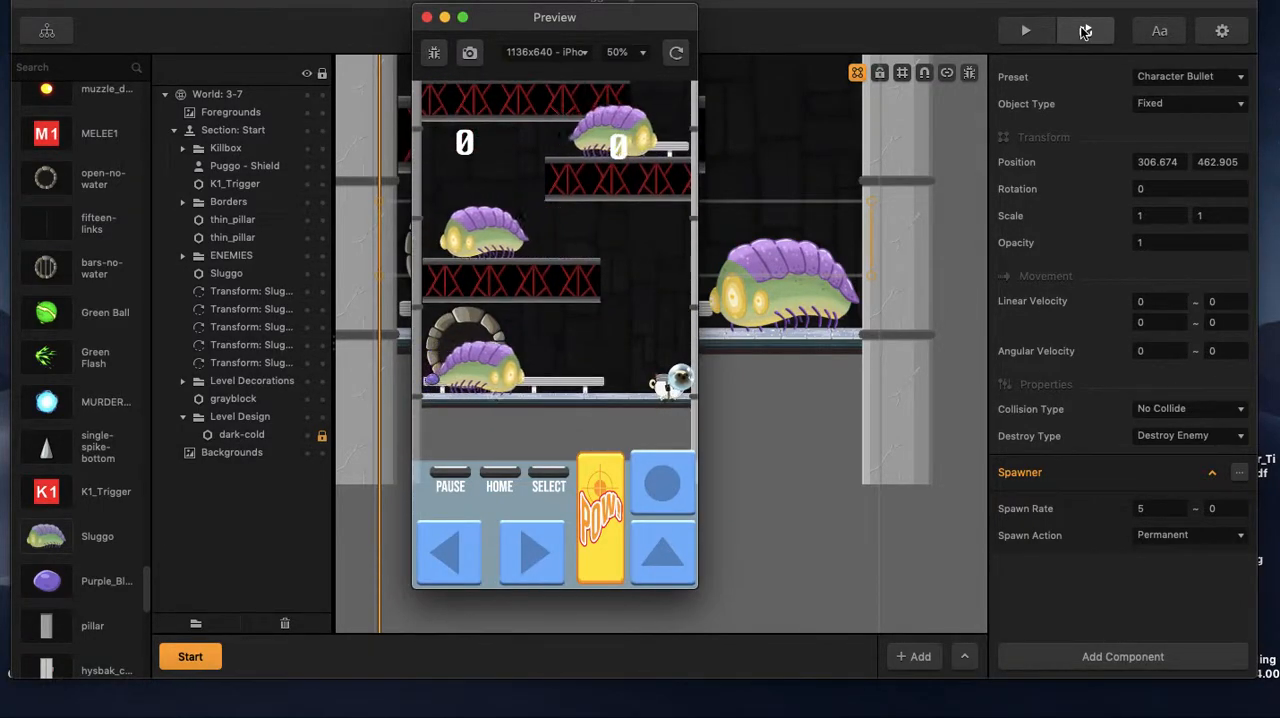
key("Up")
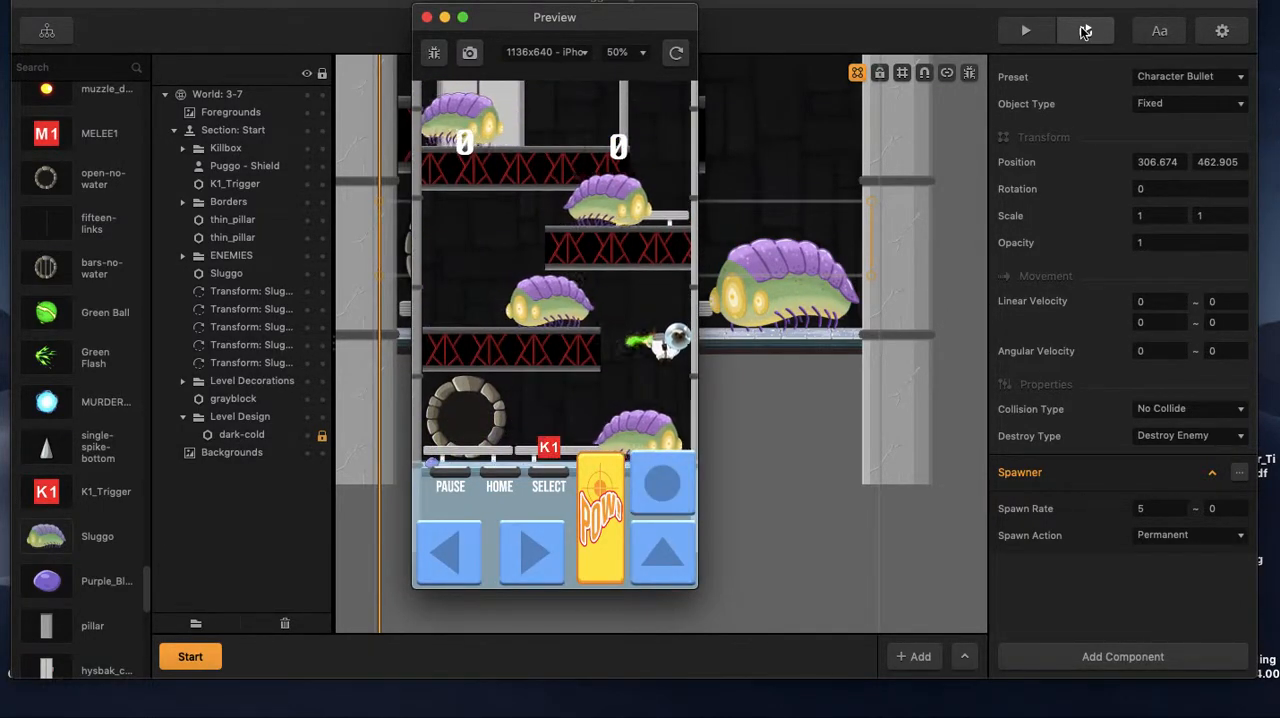
key("space")
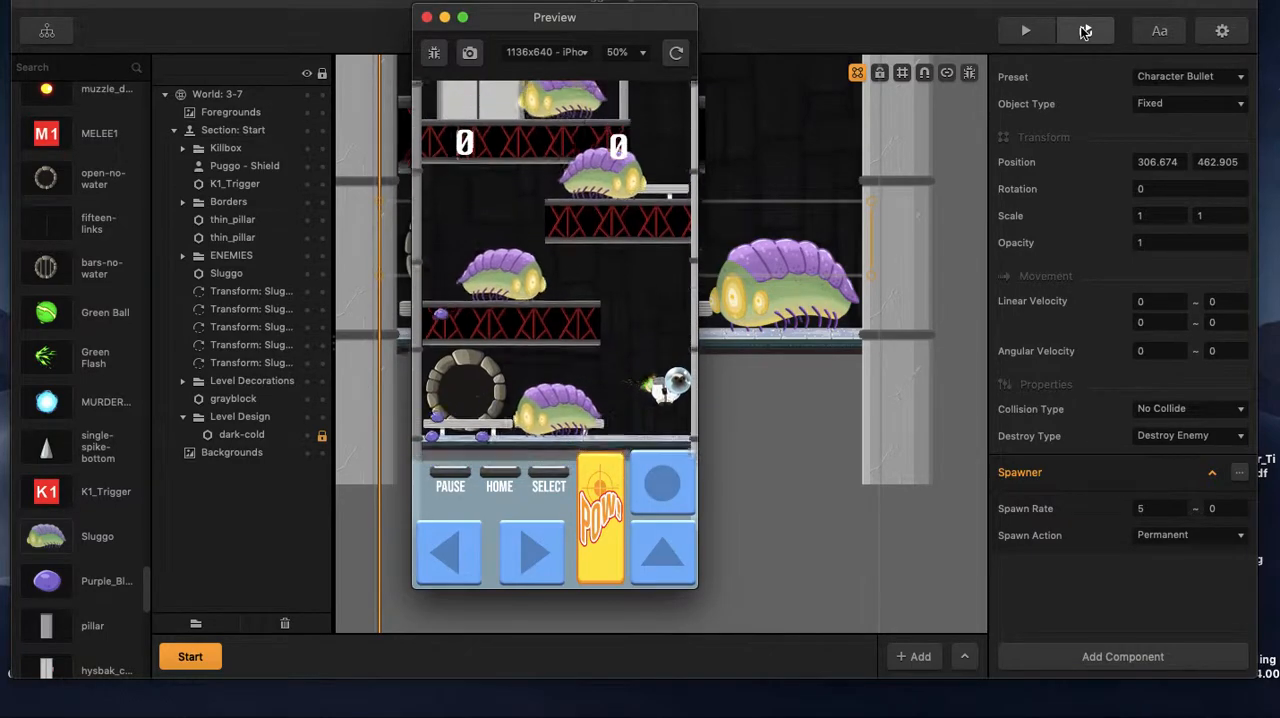
key("Left")
key("Right")
key("Up")
key("space")
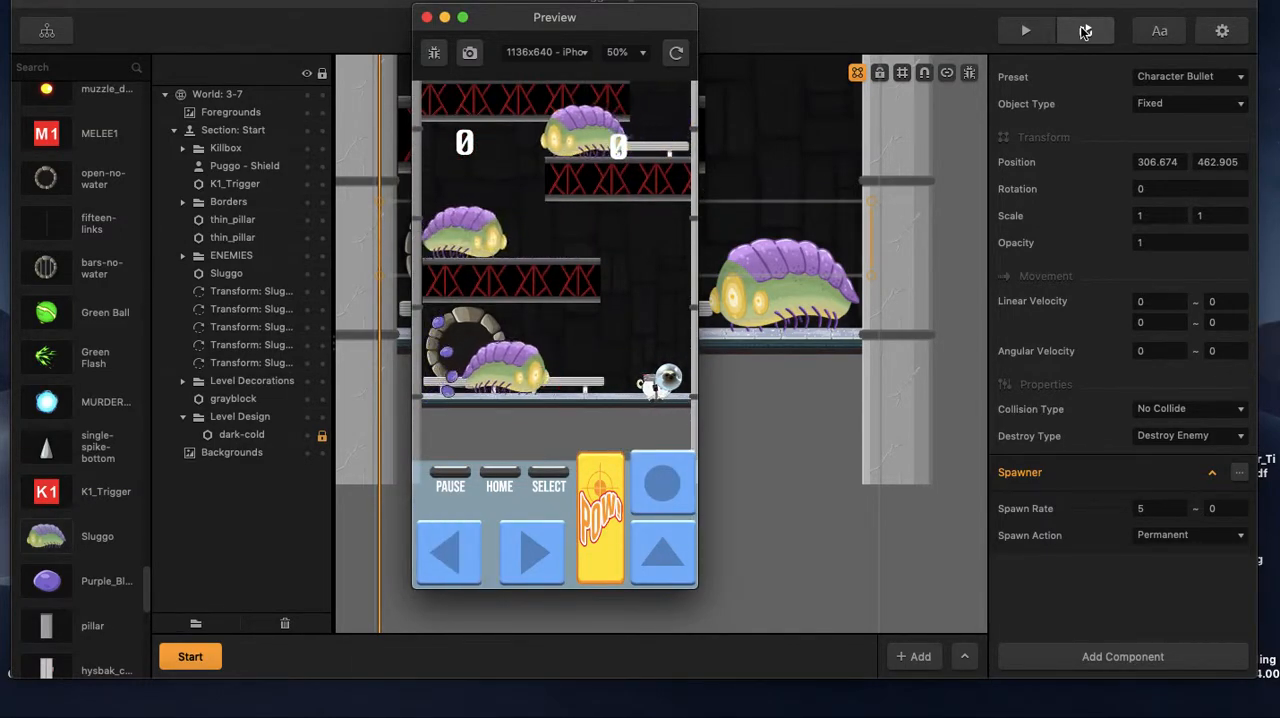
key("Up")
key("space")
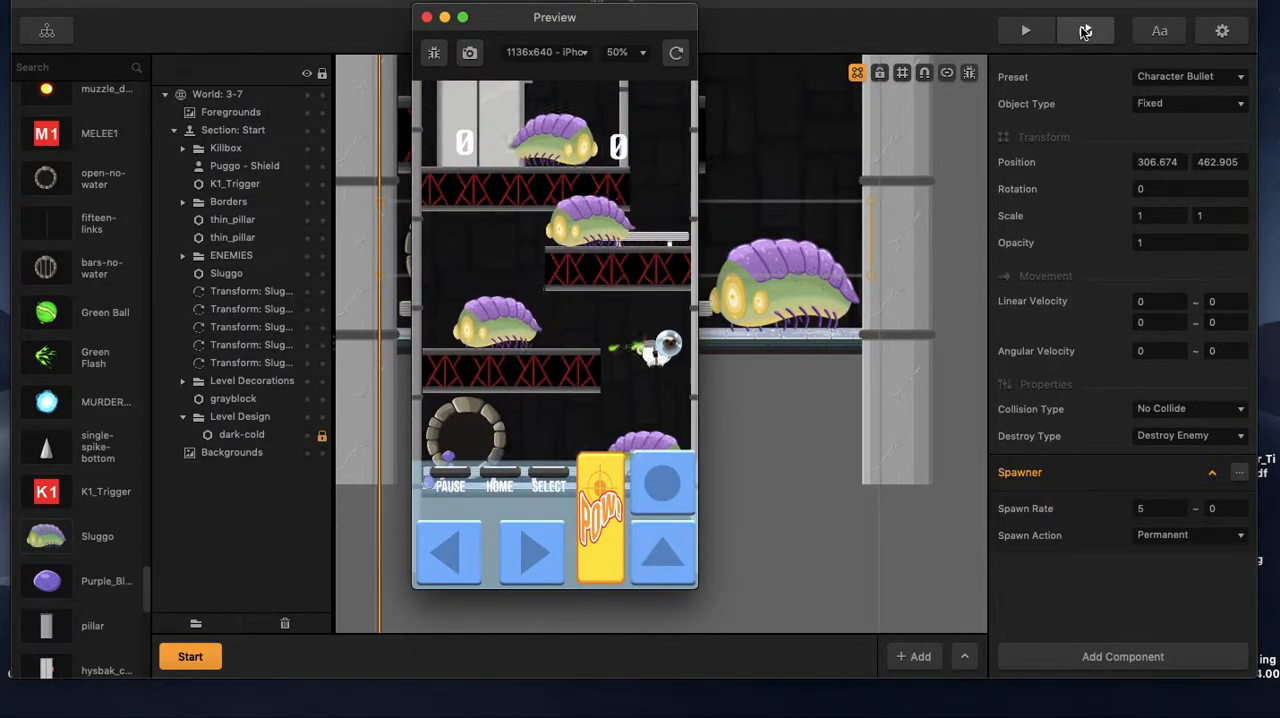
key("Left")
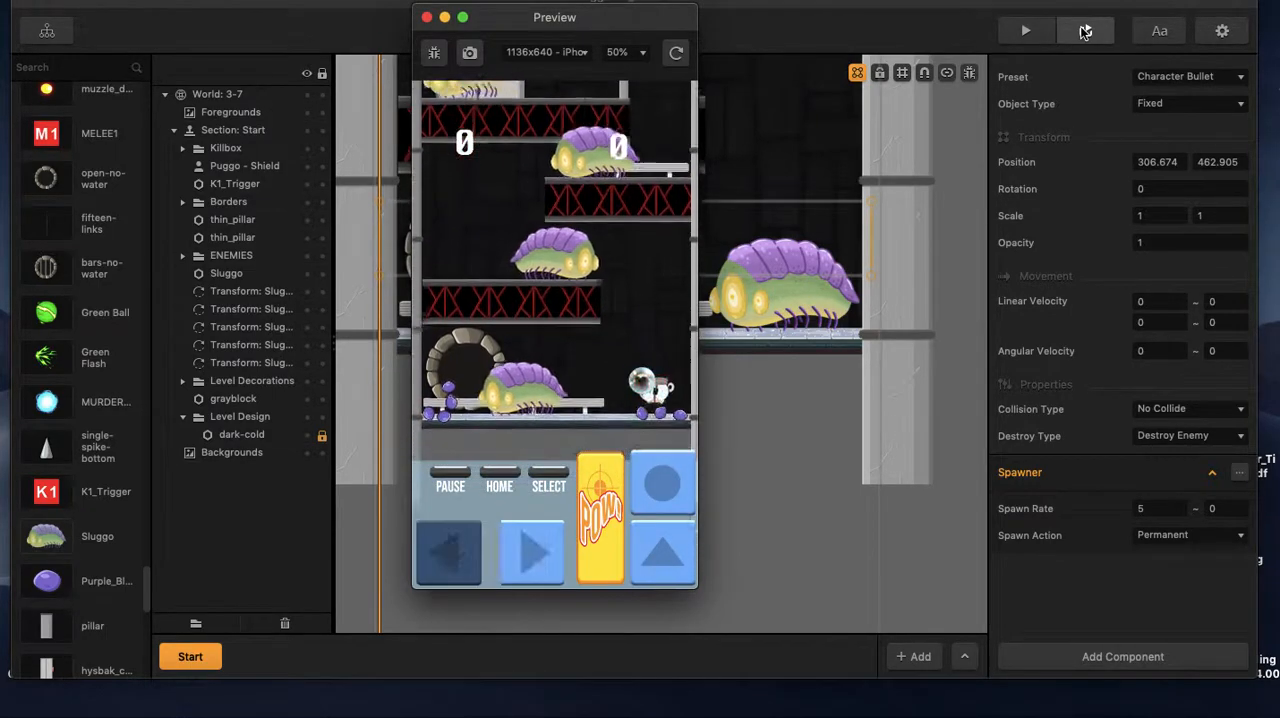
key("space")
key("space")
key("space")
key("space")
key("space")
key("space")
key("space")
key("Left")
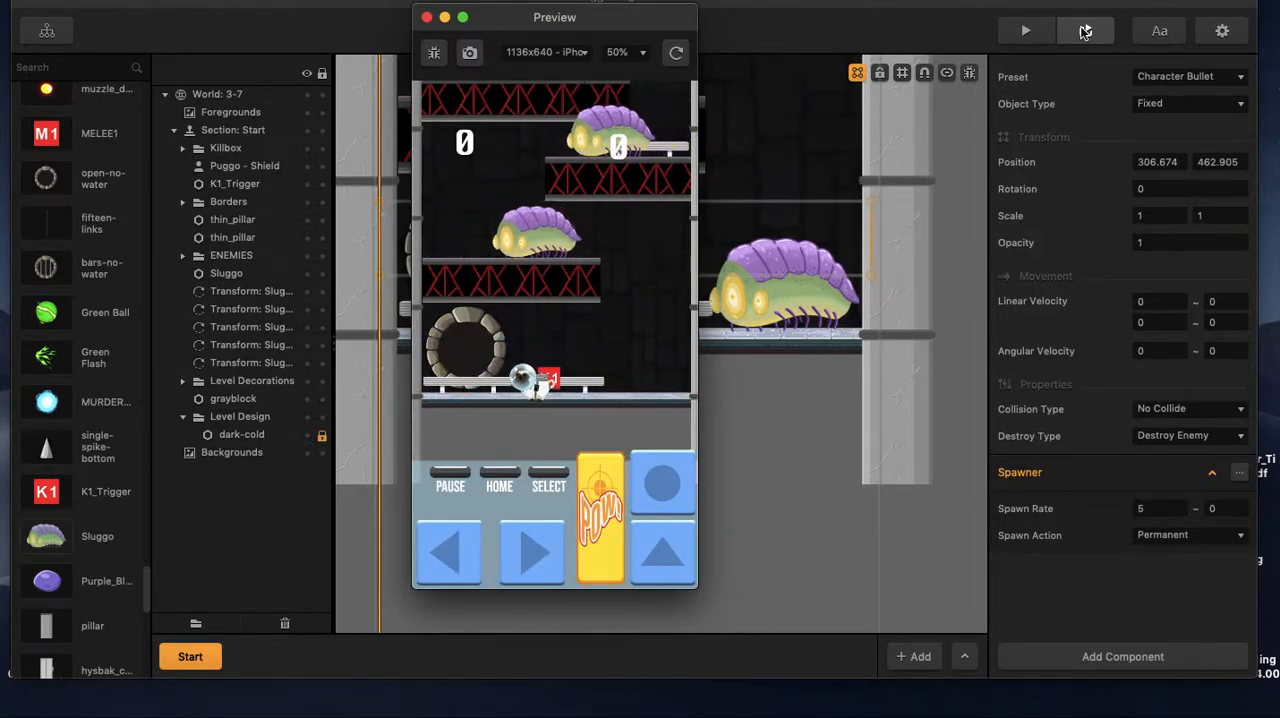
key("Left")
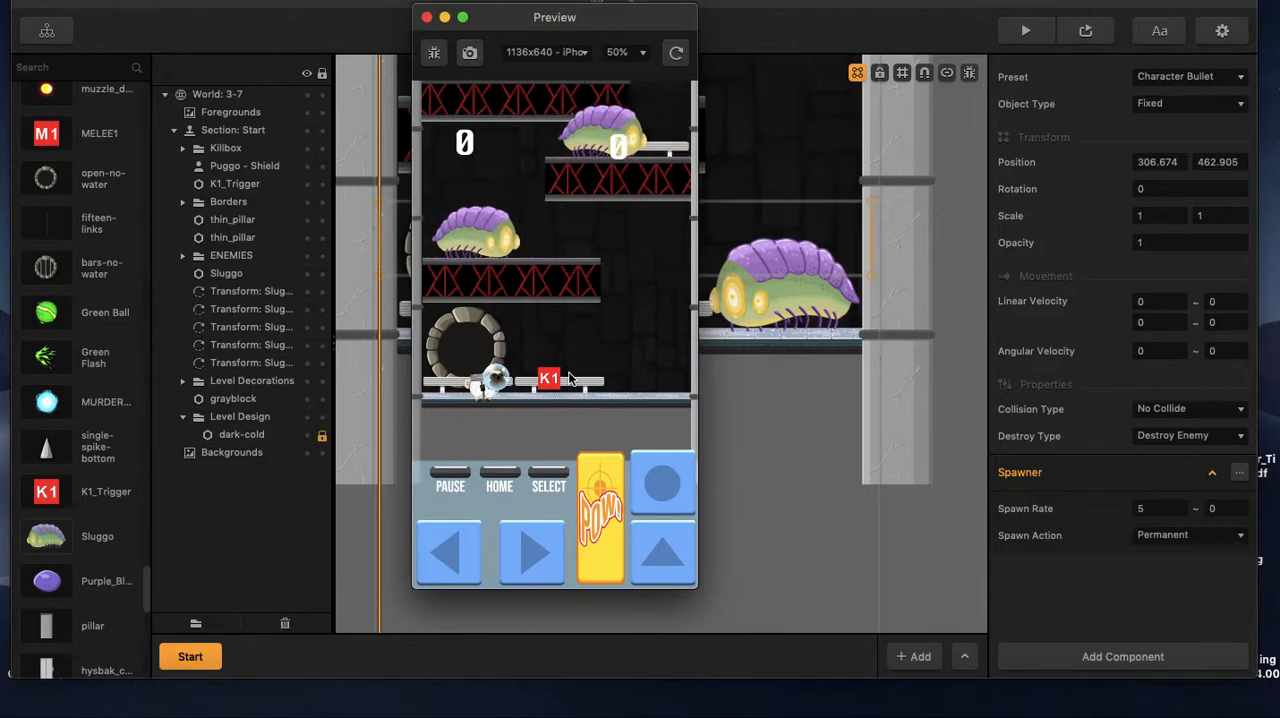
left_click(427, 17)
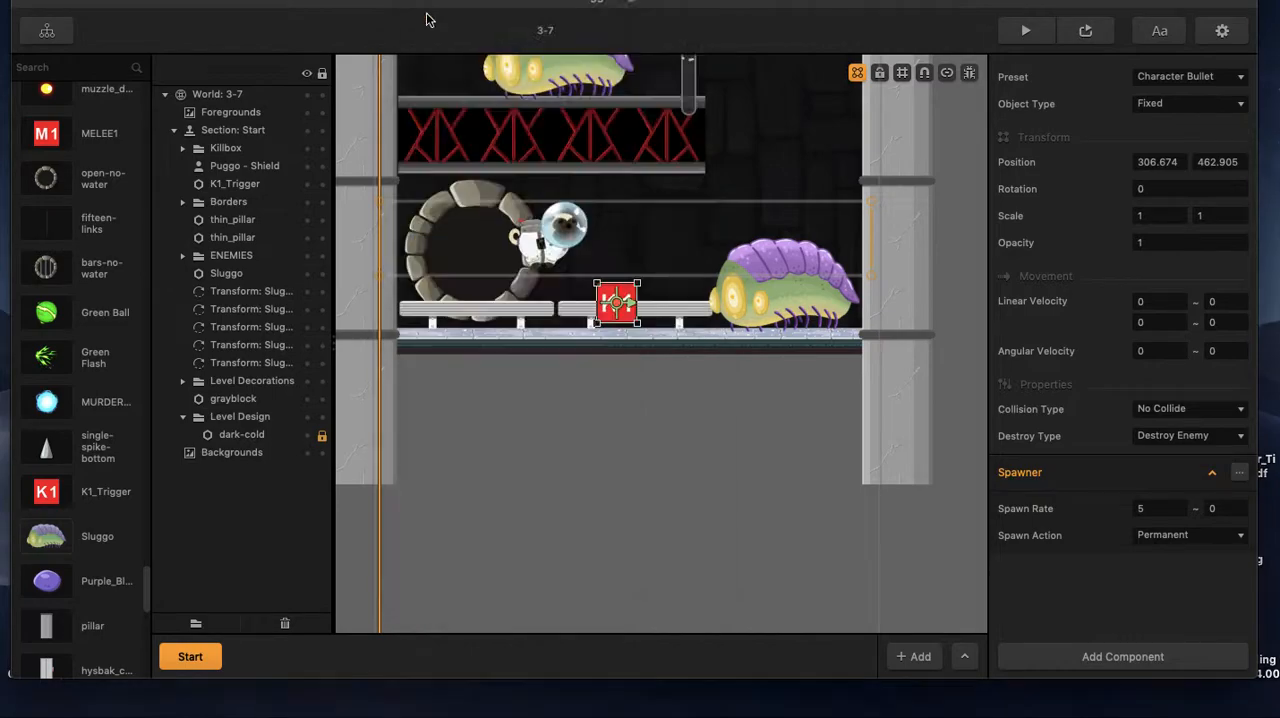
Change the placed K1_Trigger's preset to Platform.
left_click(1203, 80)
left_click(1203, 94)
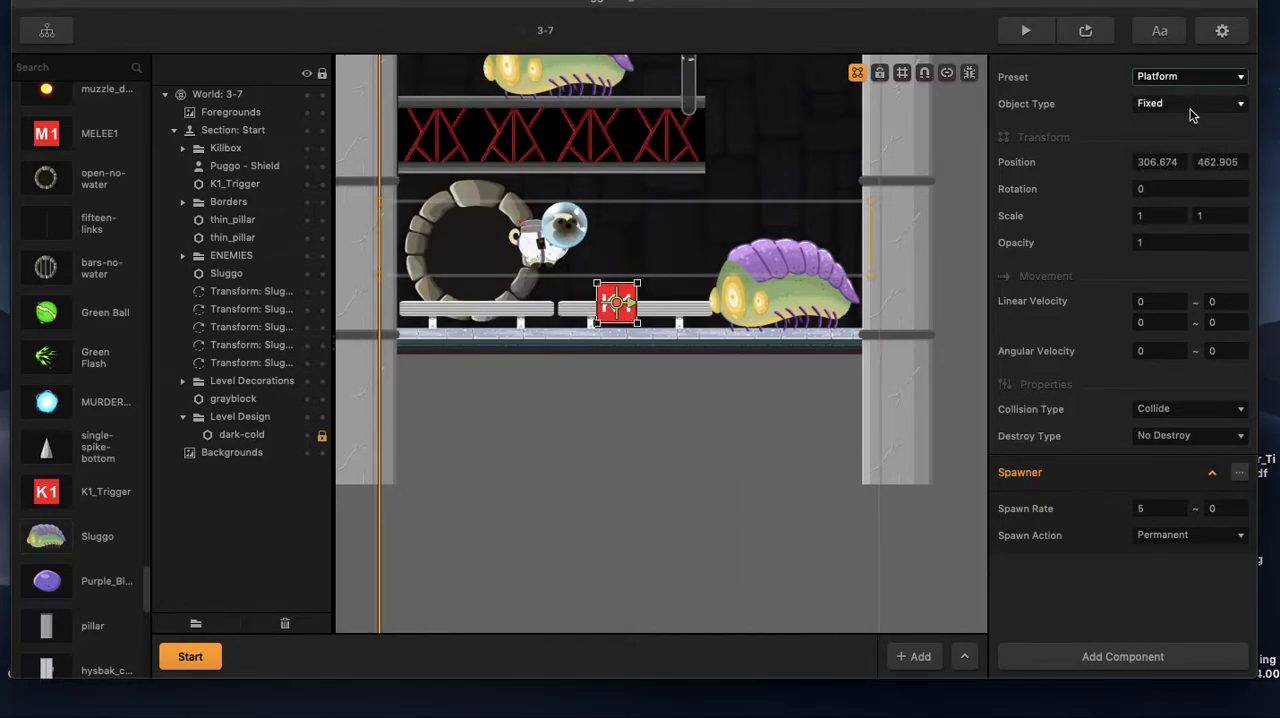